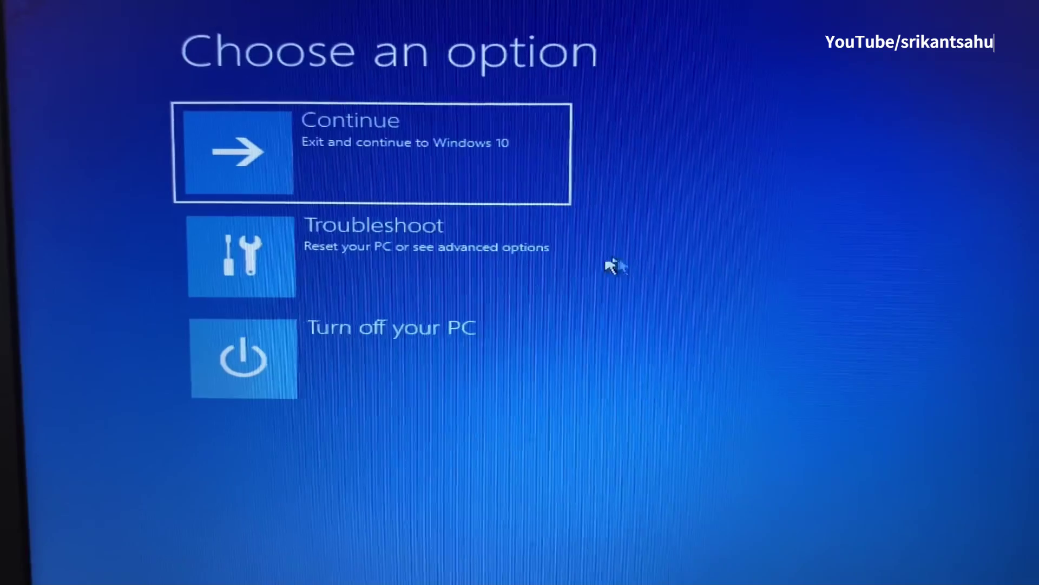
Launch the administrator Command Prompt from Troubleshoot > Advanced options.
left_click(549, 238)
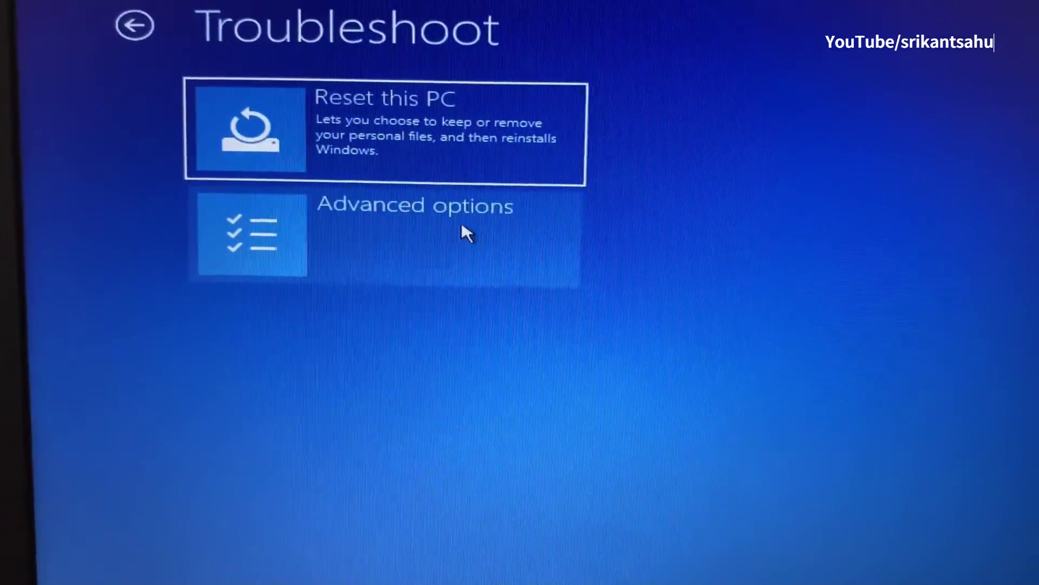
left_click(463, 227)
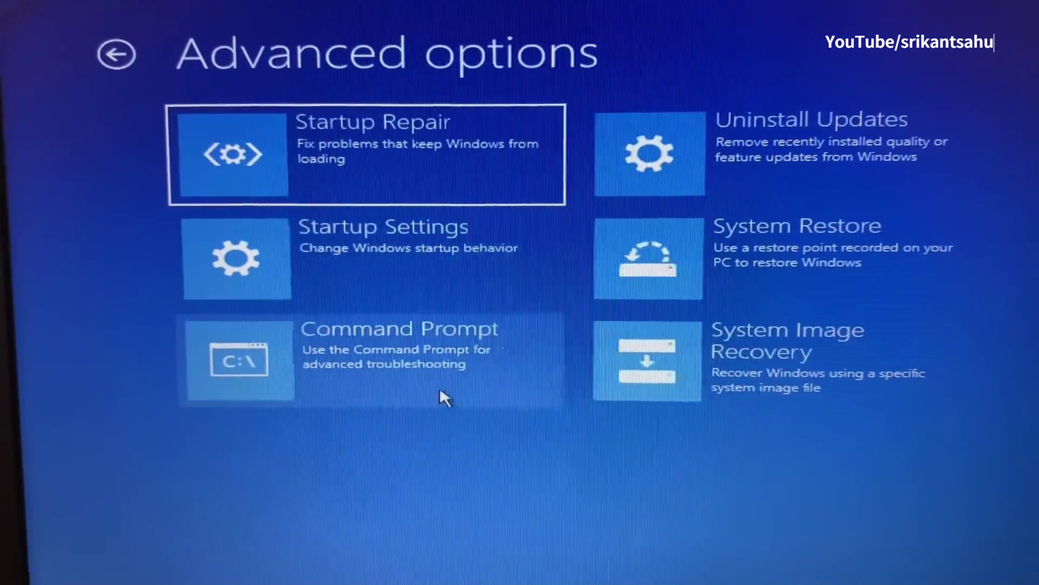
left_click(432, 388)
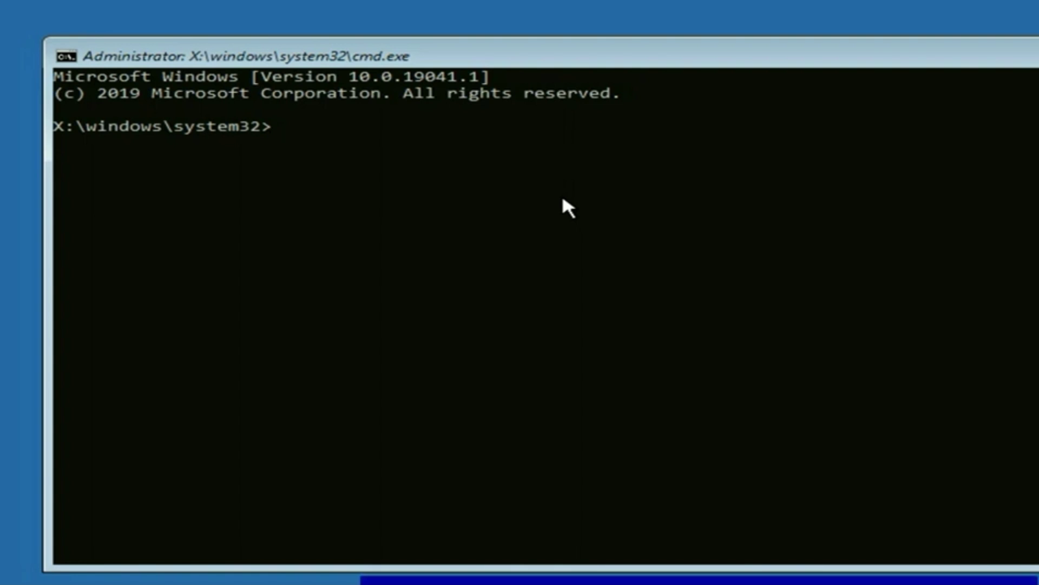
Run bootrec /fixmbr to repair the Master Boot Record.
type("trec ")
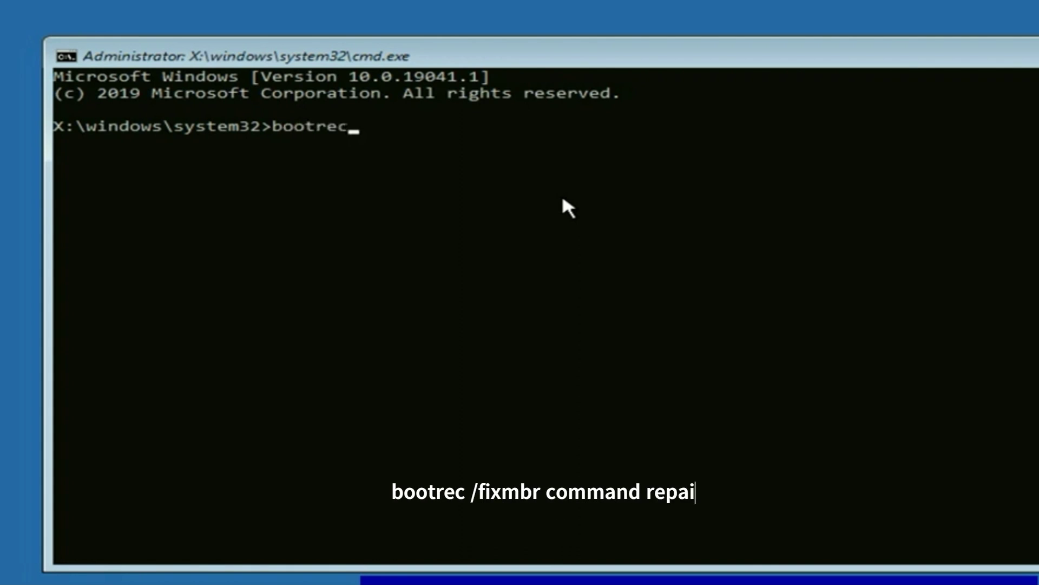
type("/")
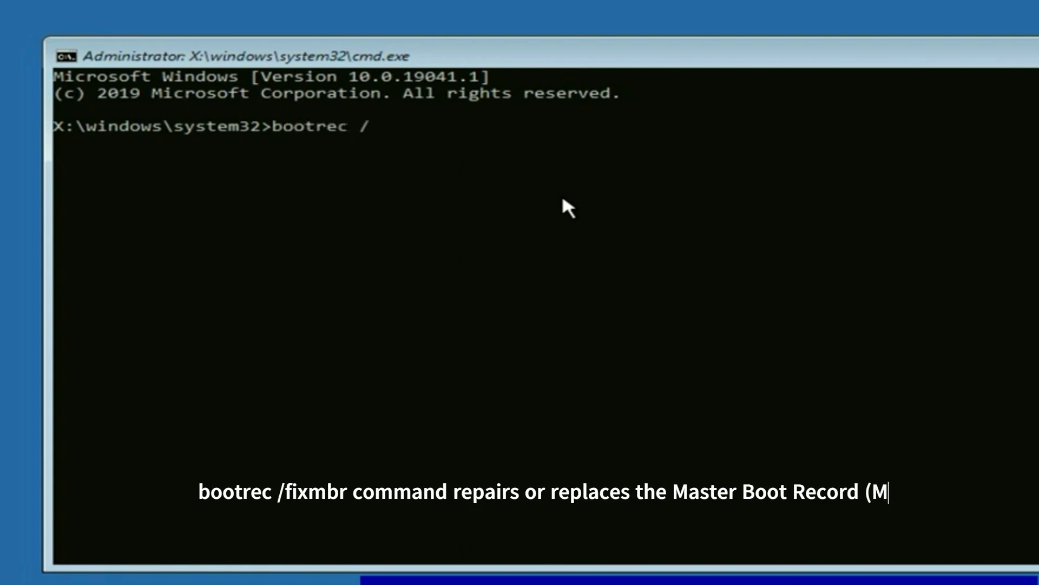
type("fixmbr")
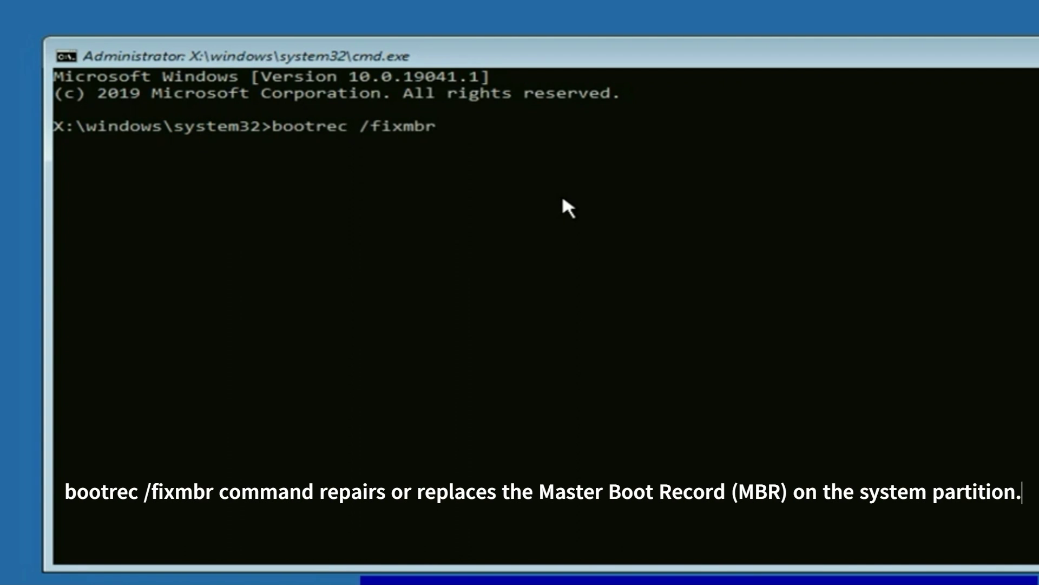
key("Return")
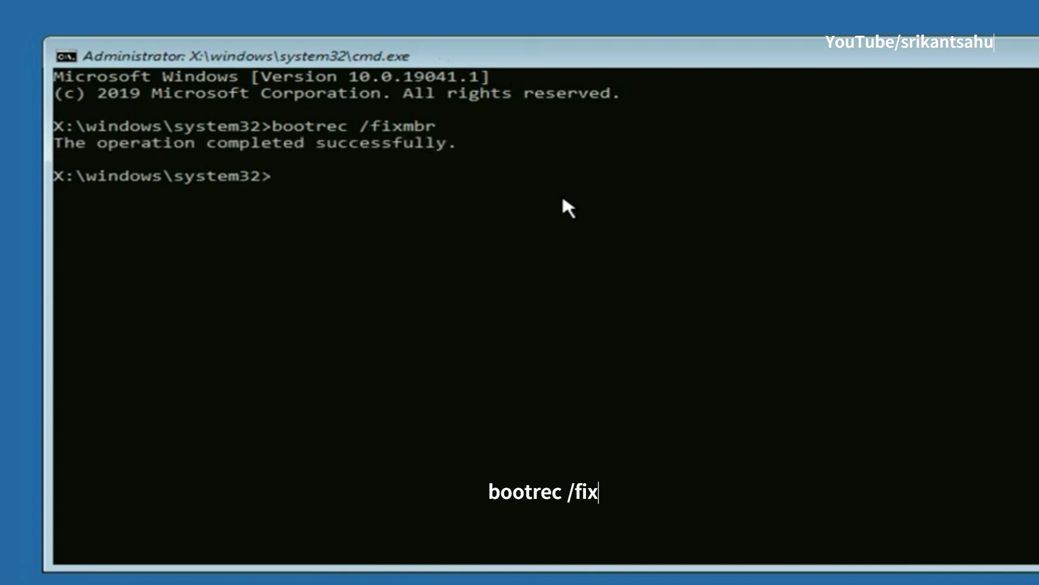
Run bootsect /nt60 sys, then bootrec /fixboot to update bootcode and rewrite the boot sector.
type("bo")
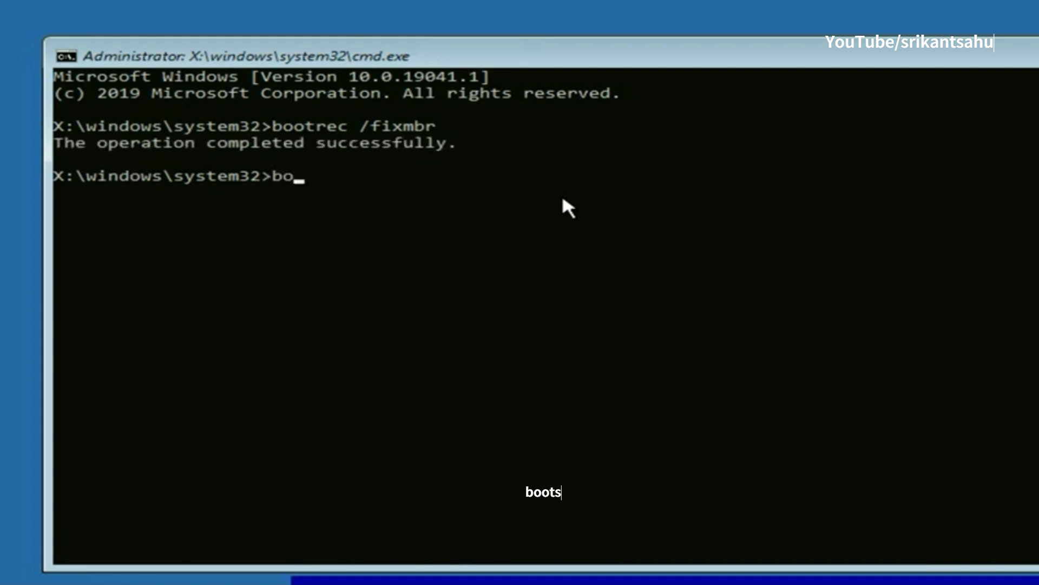
type("otsect /")
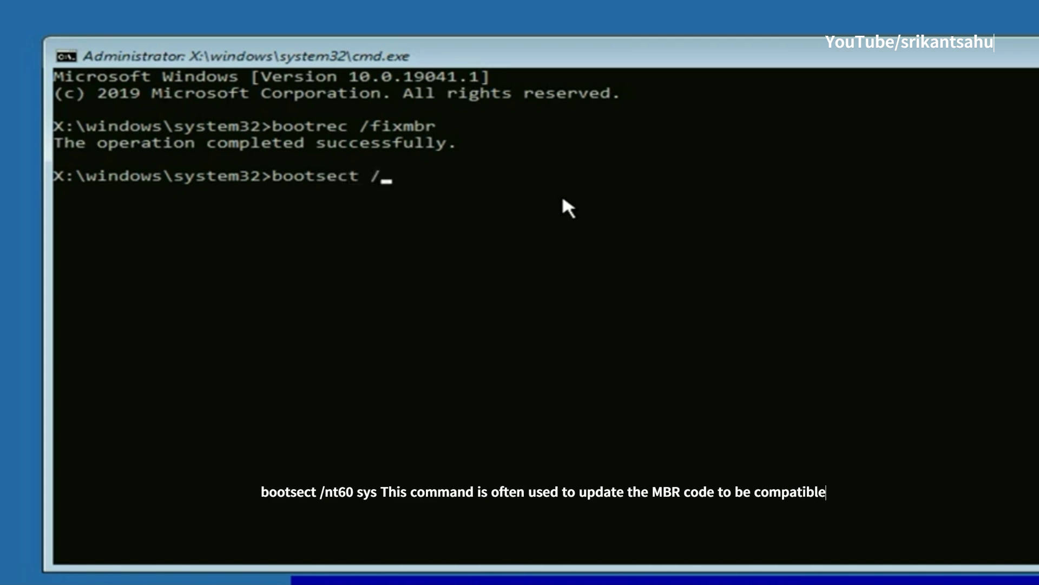
type("nt60")
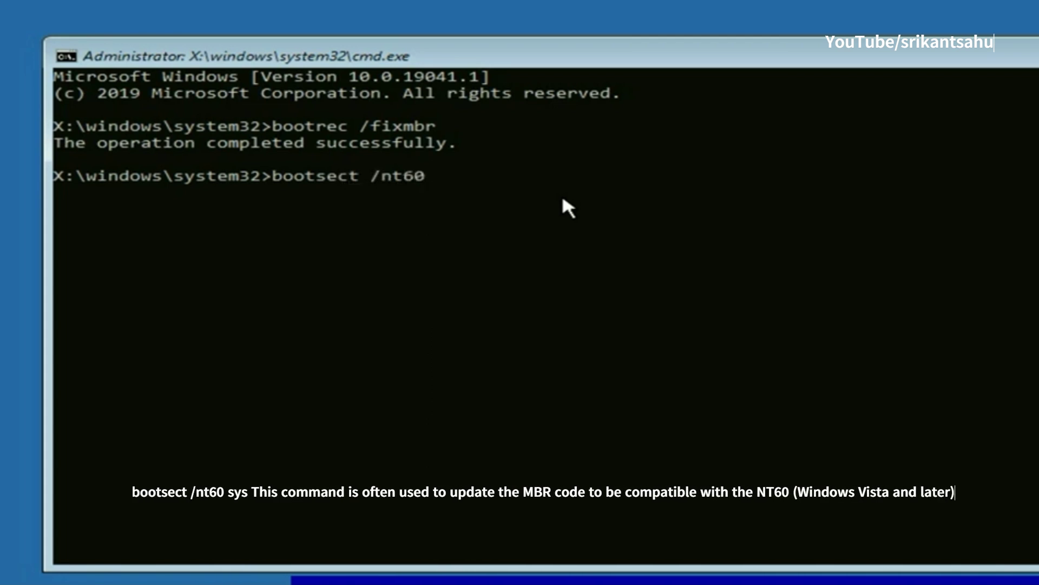
type(" sys")
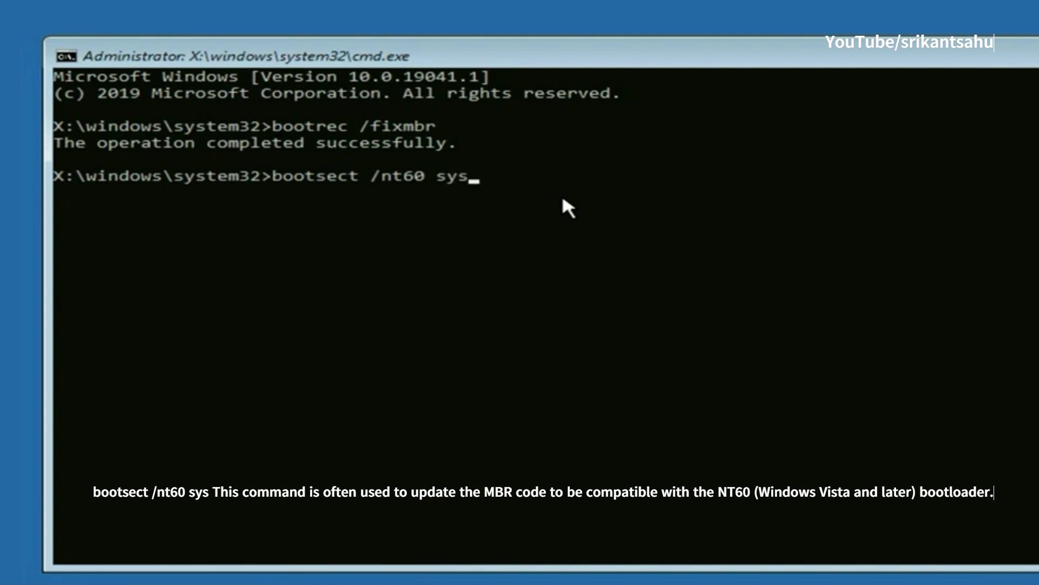
key("Return")
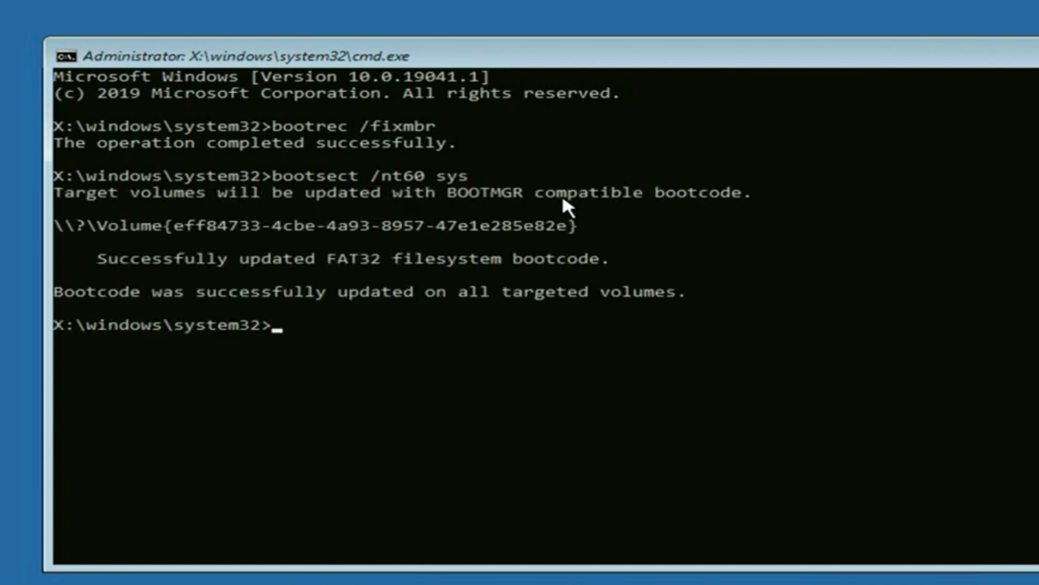
type("trec ")
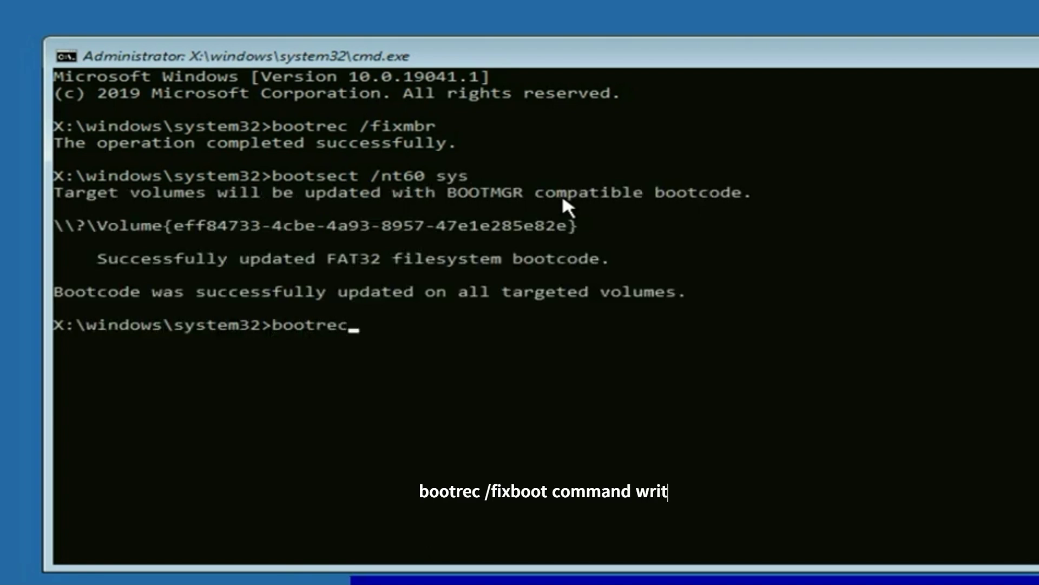
type("/f")
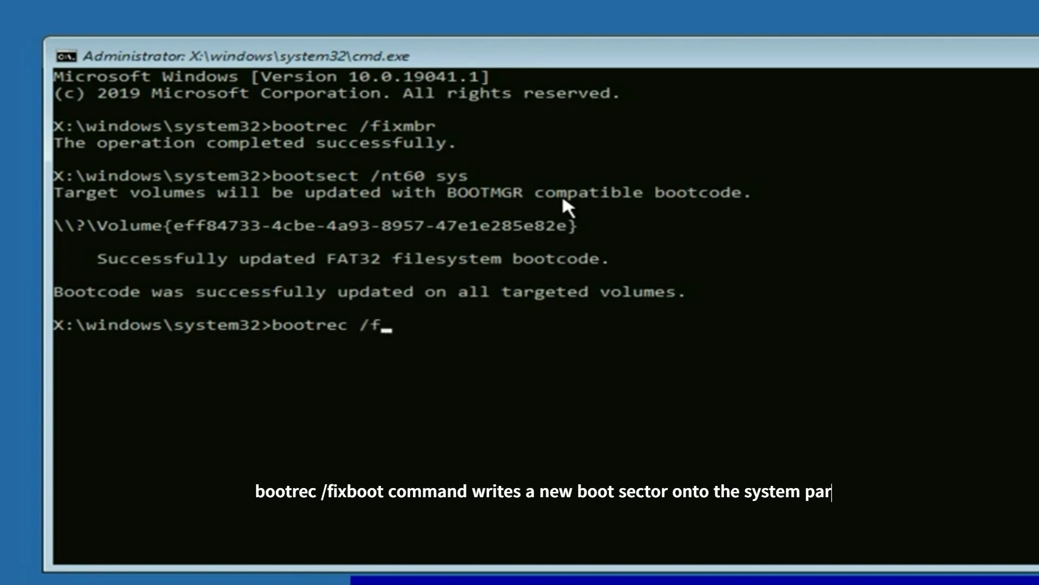
type("ixboot")
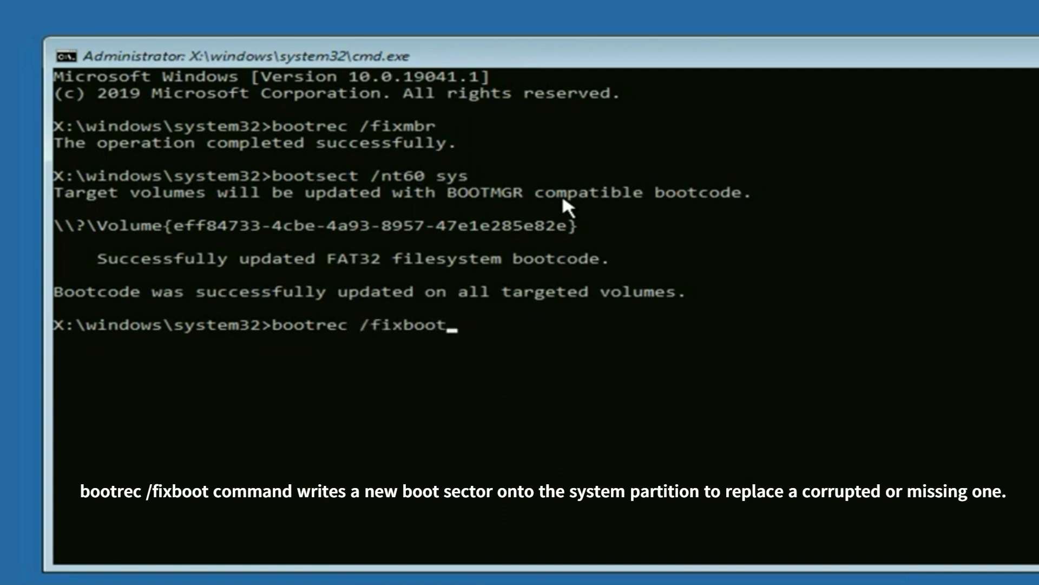
key("Return")
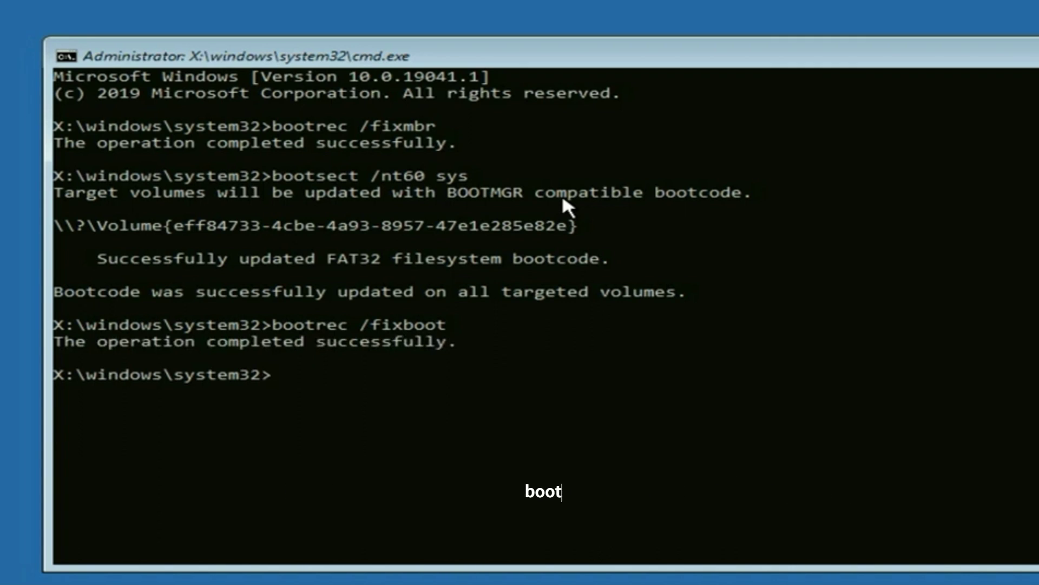
Run bootrec /rebuildbcd and let the scan finish, finding 0 Windows installations.
type("bootrec")
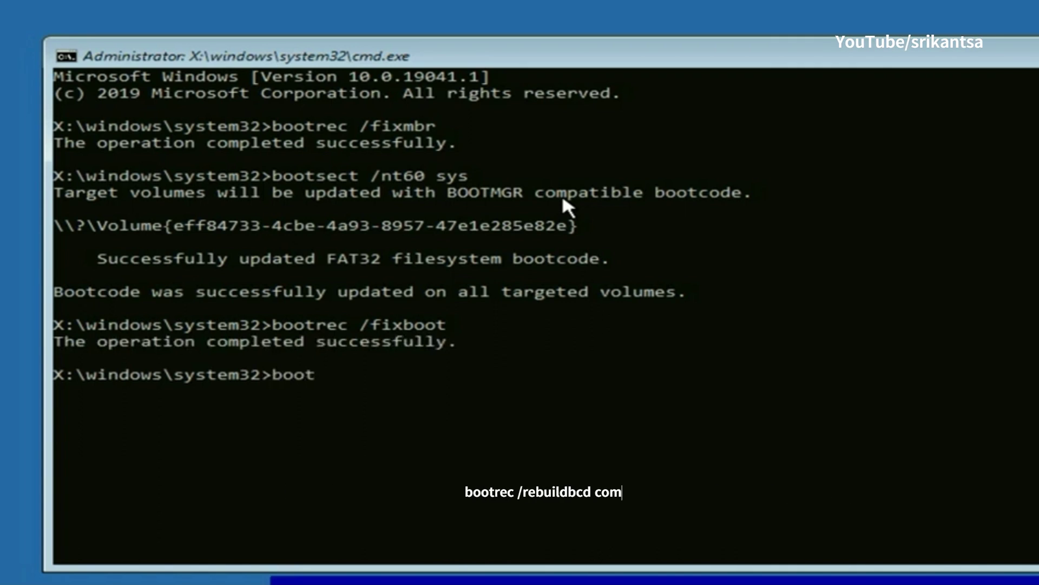
type(" /")
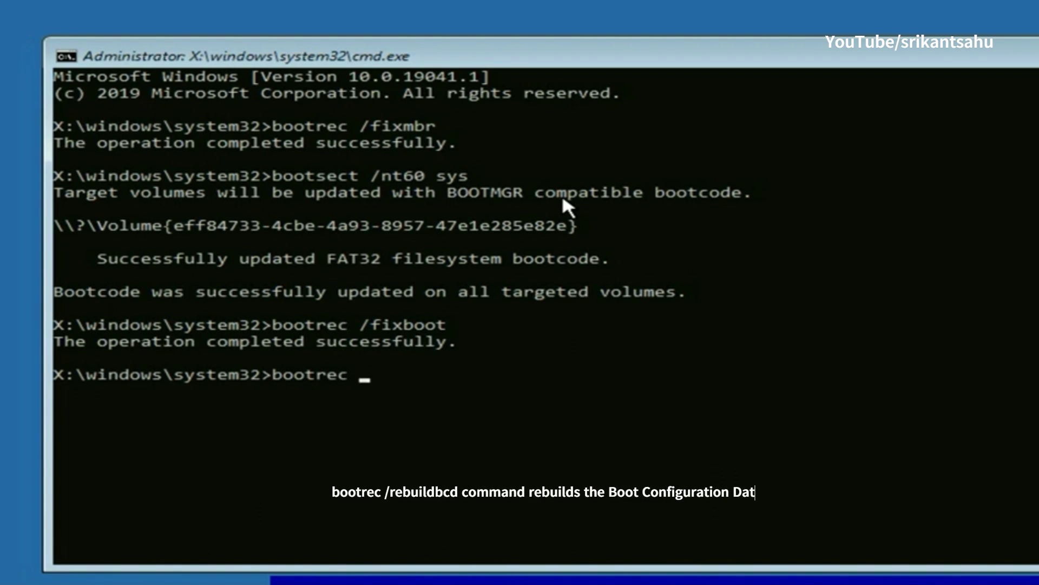
type("reb")
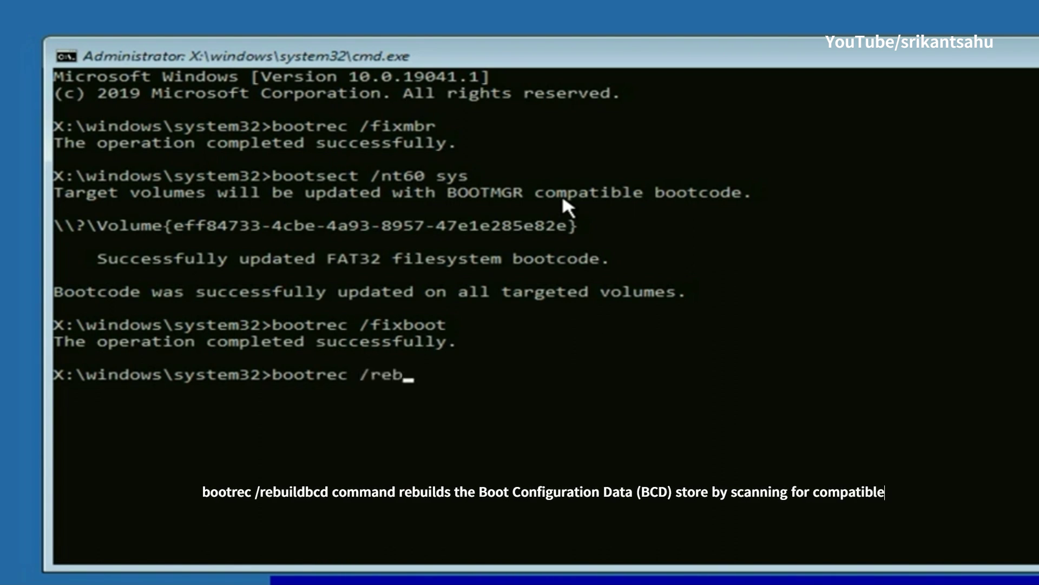
type("uildbcd")
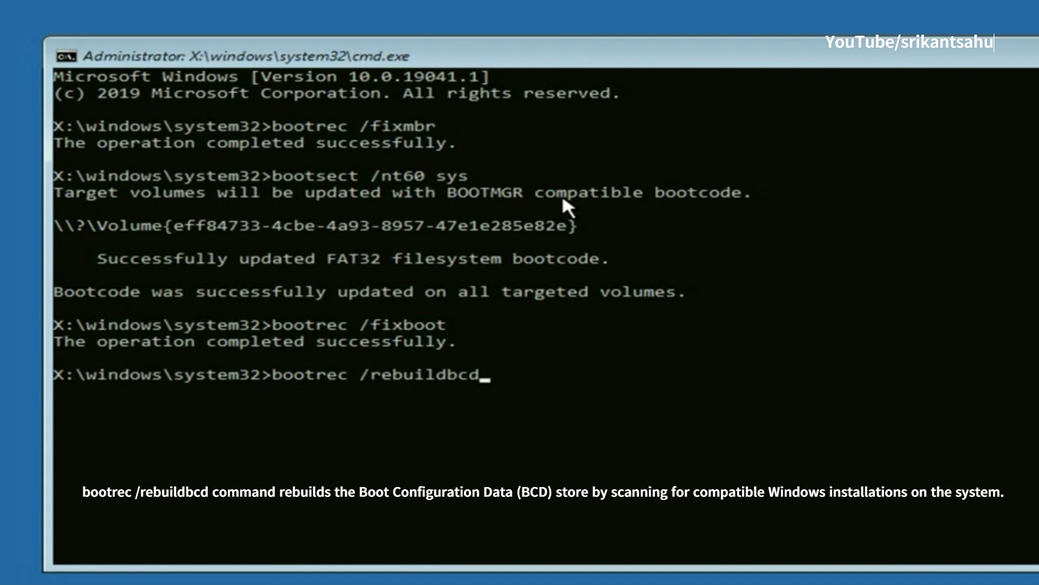
key("Return")
scroll(557, 268, "down", 3)
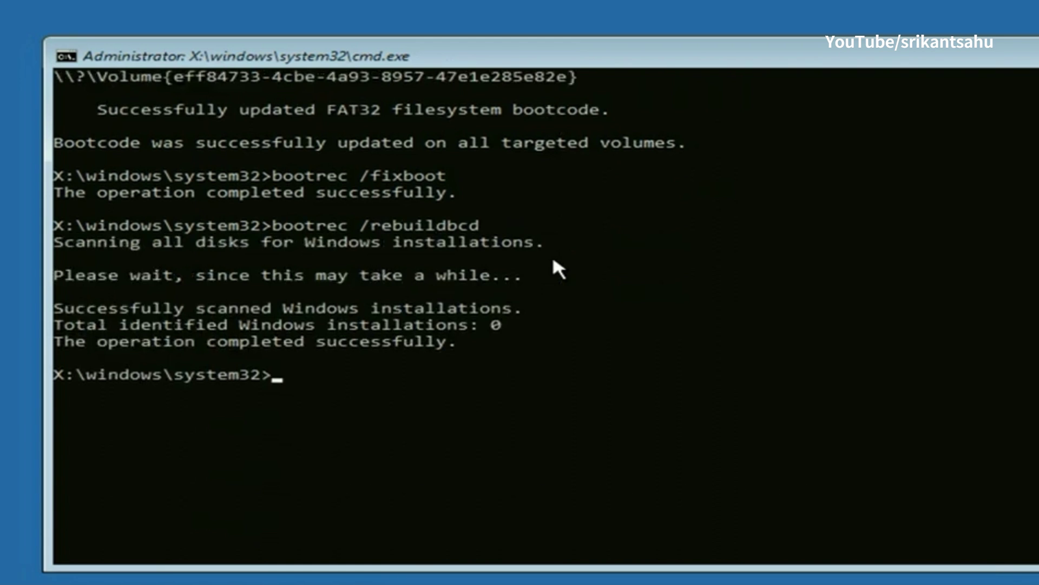
Run sfc /scannow, fixing a typo, and follow verification to 100%.
type("c")
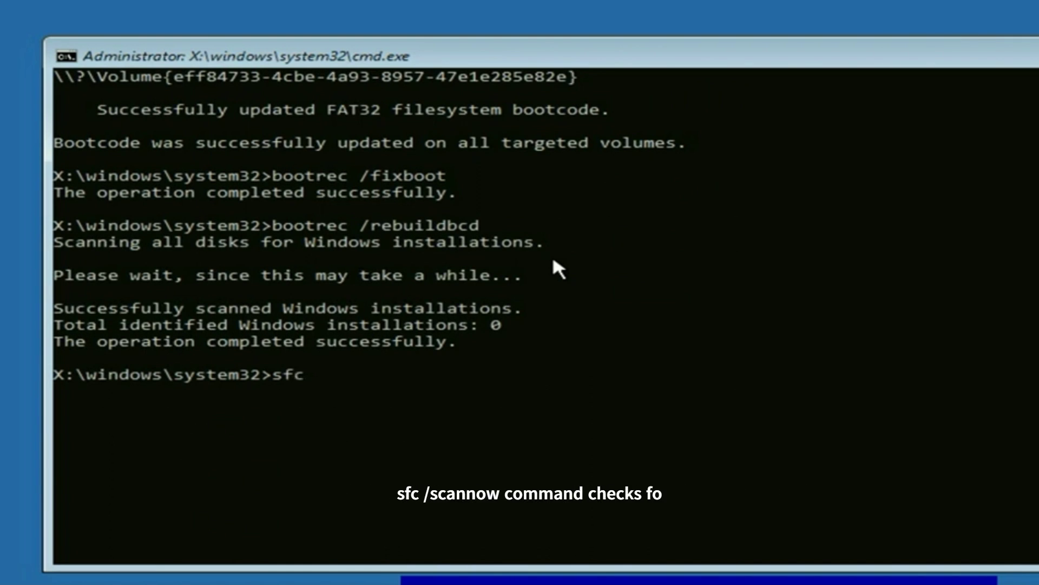
type(" /scann")
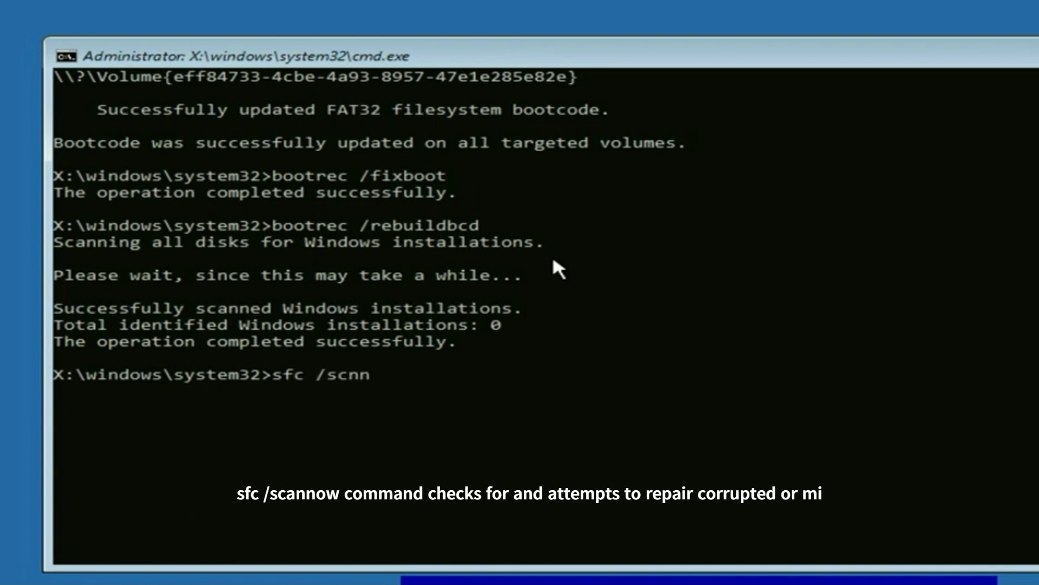
key("BackSpace")
key("BackSpace")
type("annow")
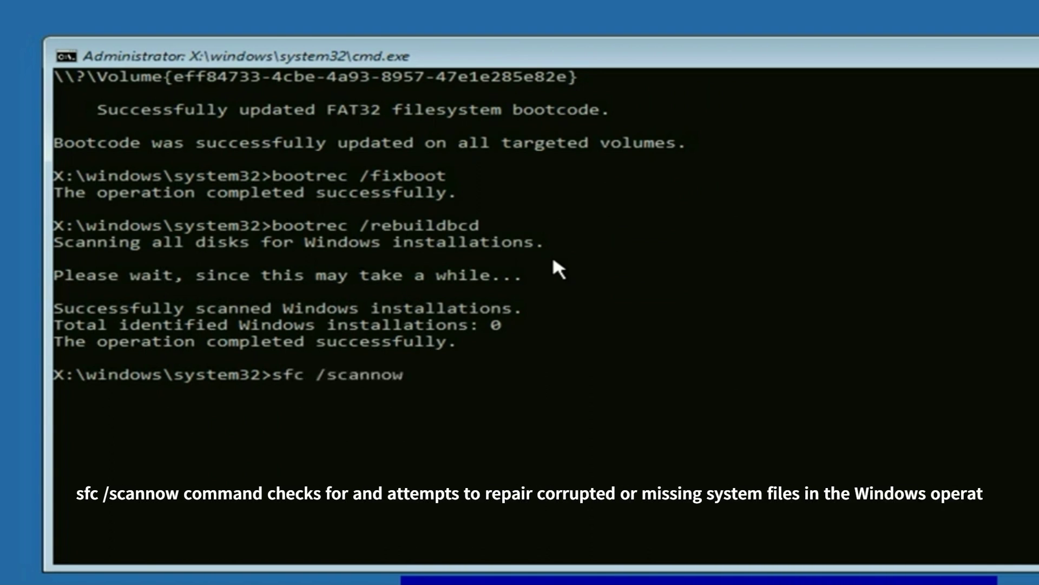
key("Return")
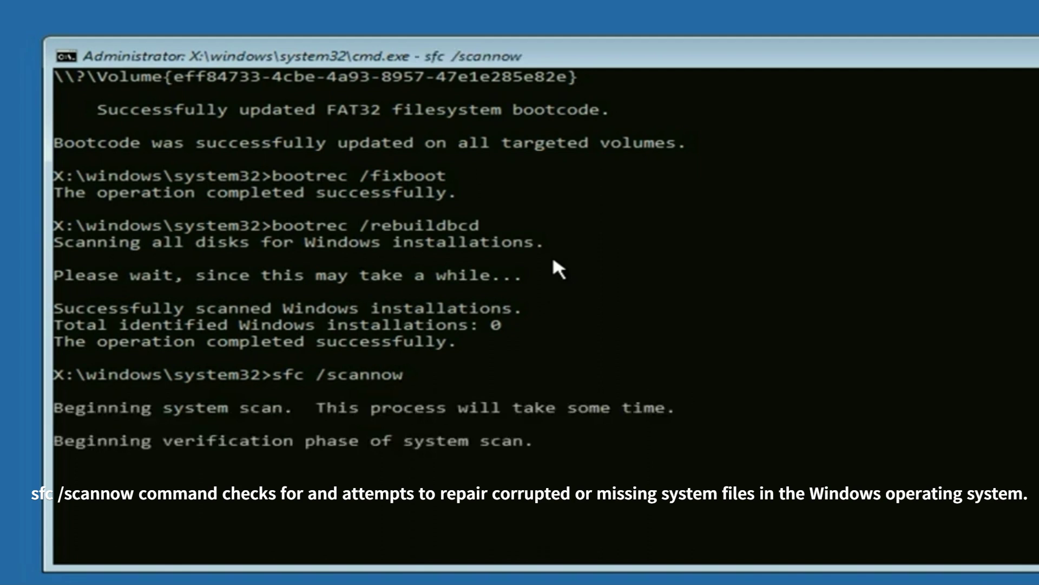
scroll(326, 449, "down", 2)
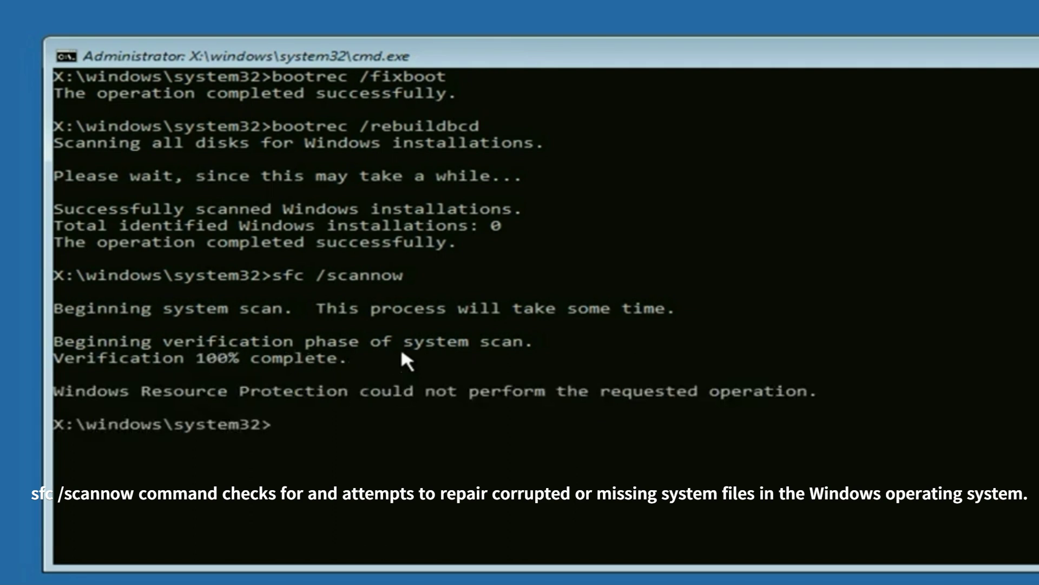
scroll(442, 356, "down", 2)
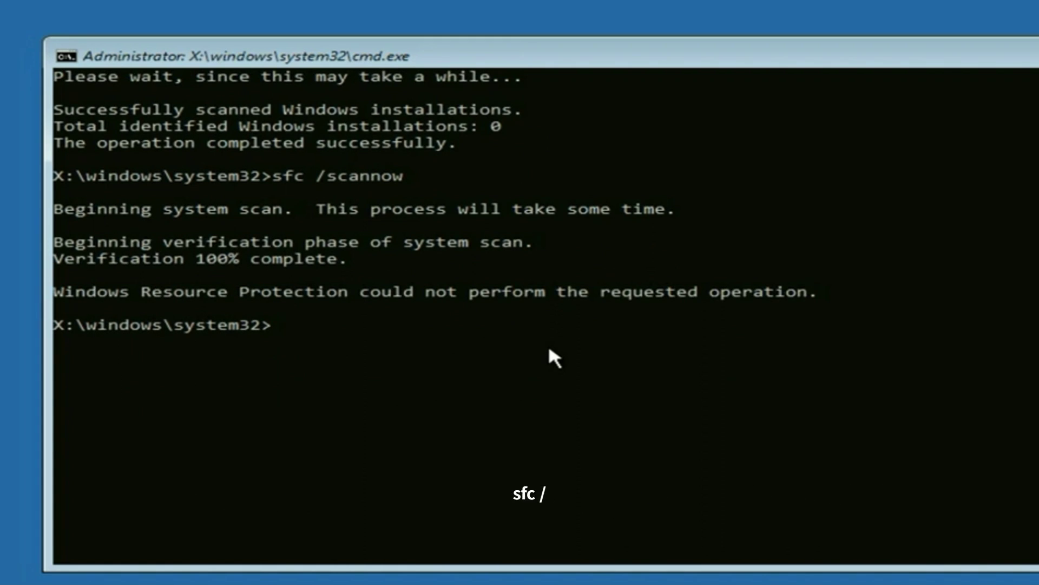
Run chkdsk /f /r c: on drive C and let it finish with no problems found.
type("chkds")
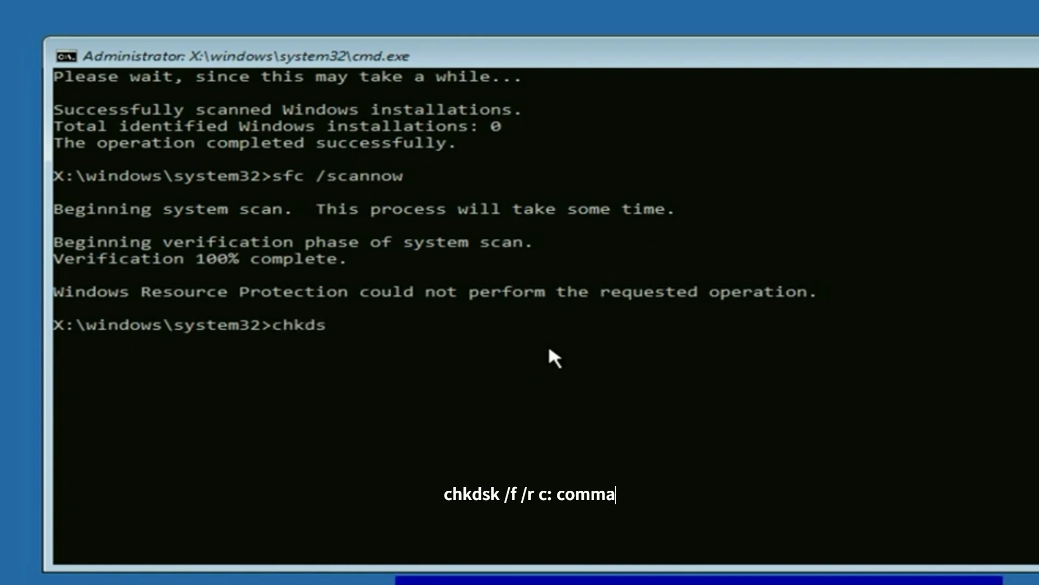
type("k /f")
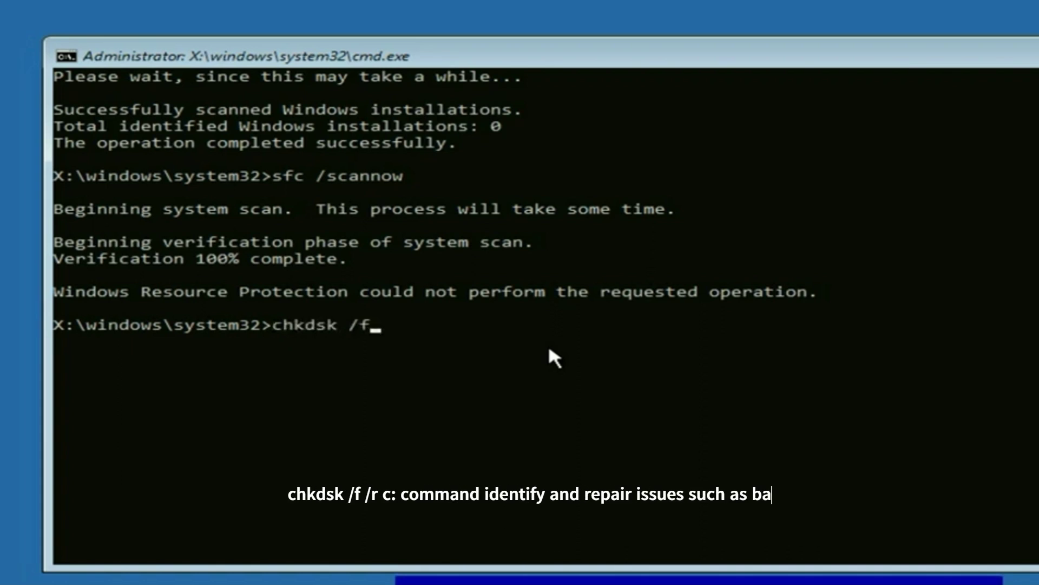
type(" /r")
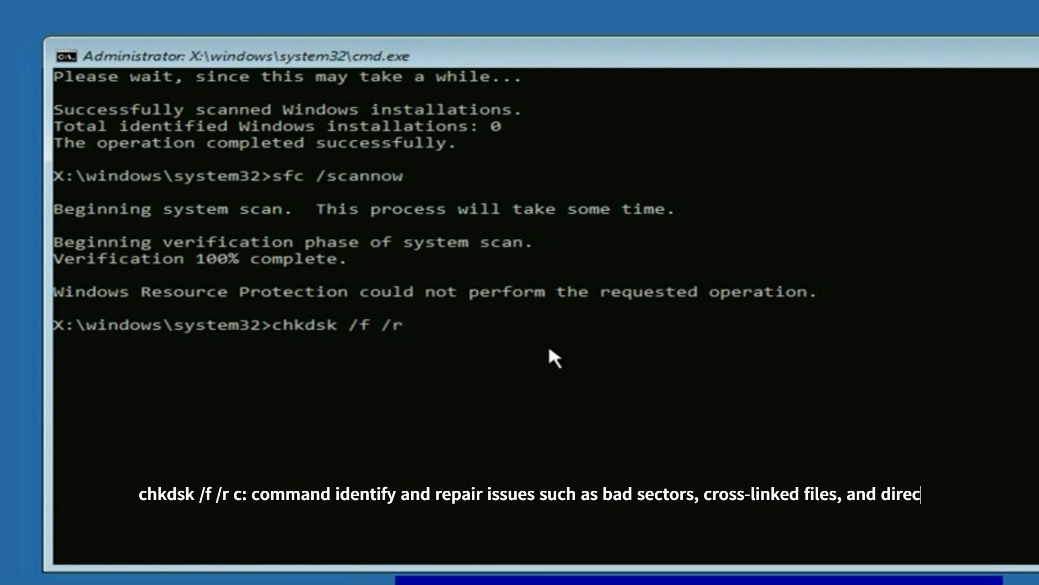
type(" c:")
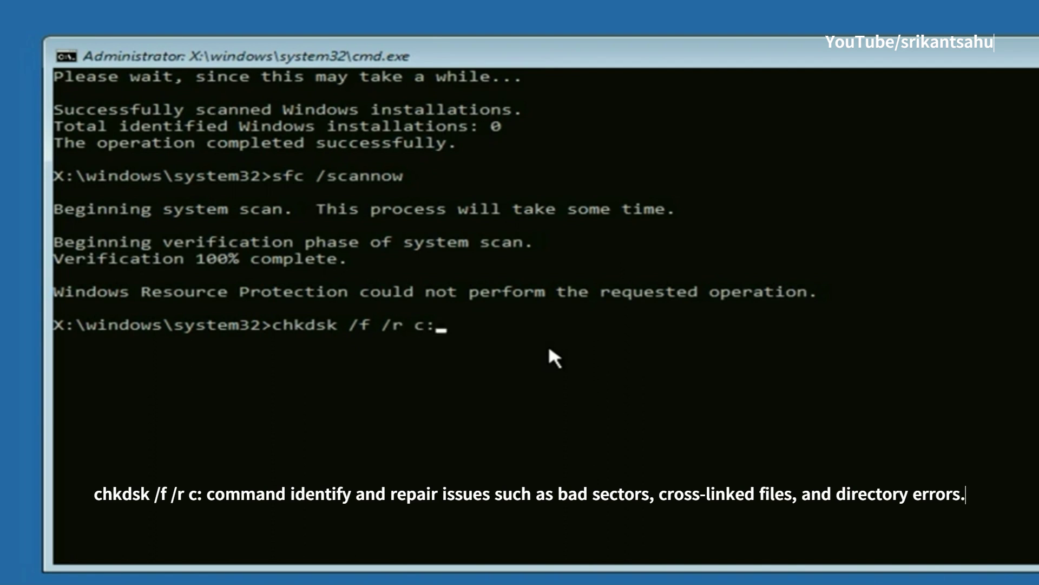
key("Return")
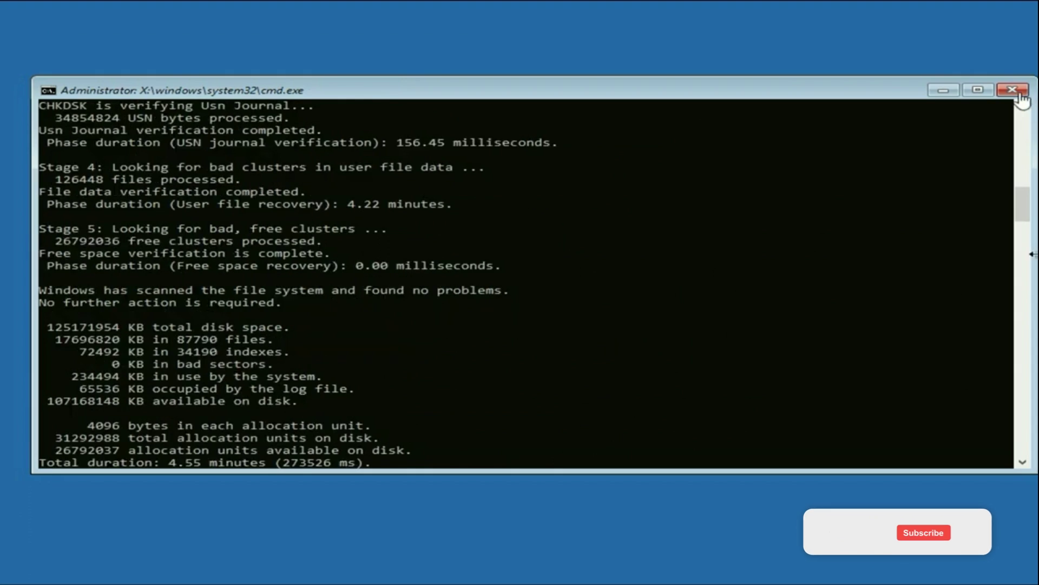
Close Command Prompt and continue out of recovery to the Windows Setup language screen.
left_click(1014, 90)
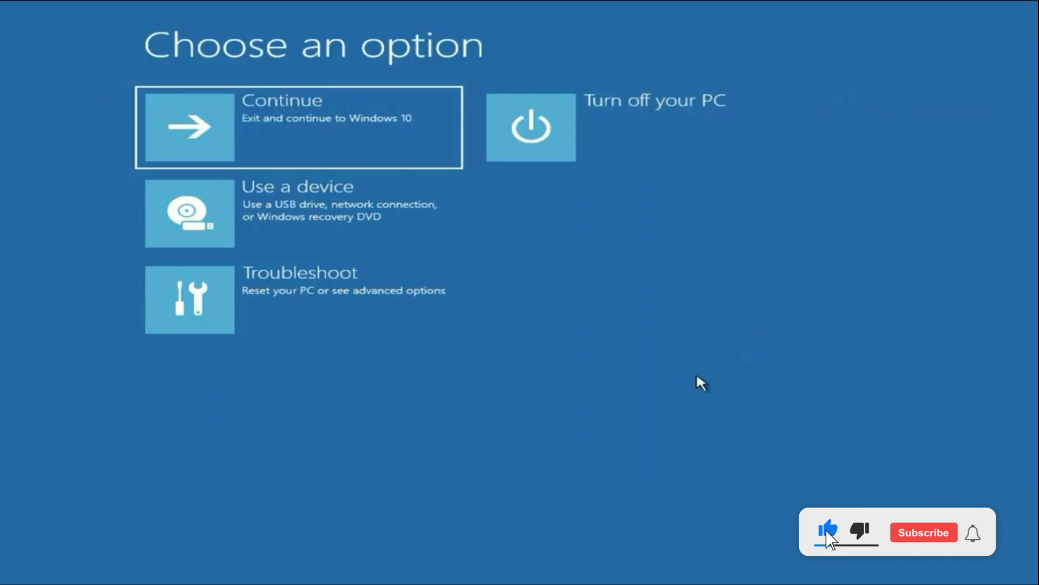
left_click(352, 142)
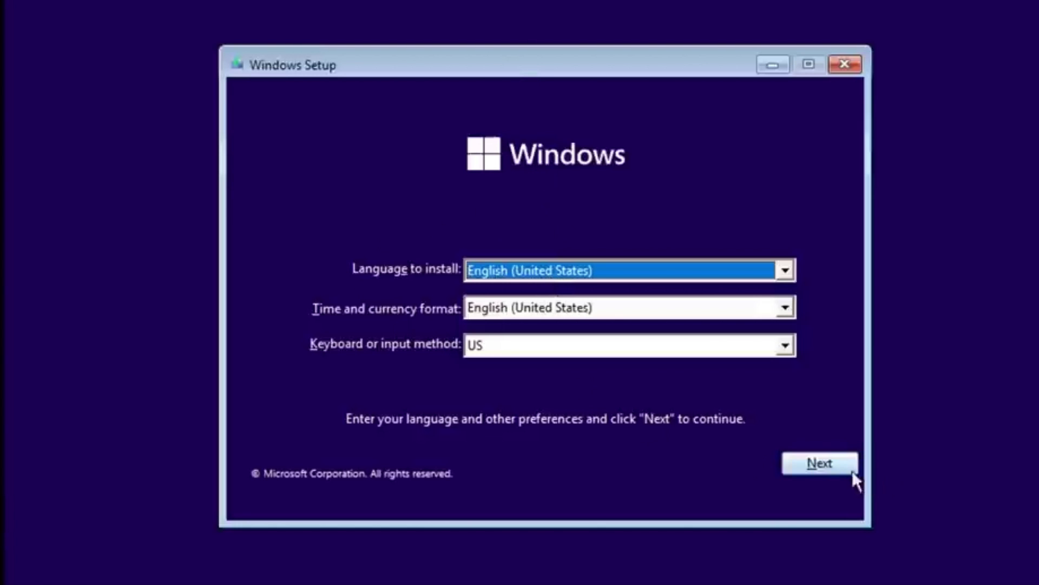
Accept the language defaults and go via Repair your computer to the advanced recovery options.
left_click(819, 468)
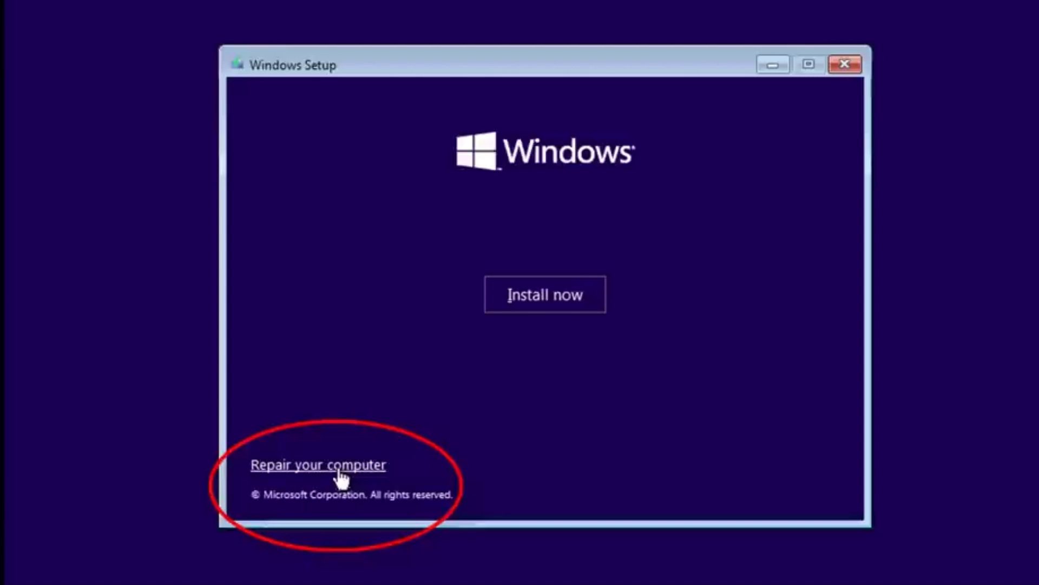
left_click(314, 471)
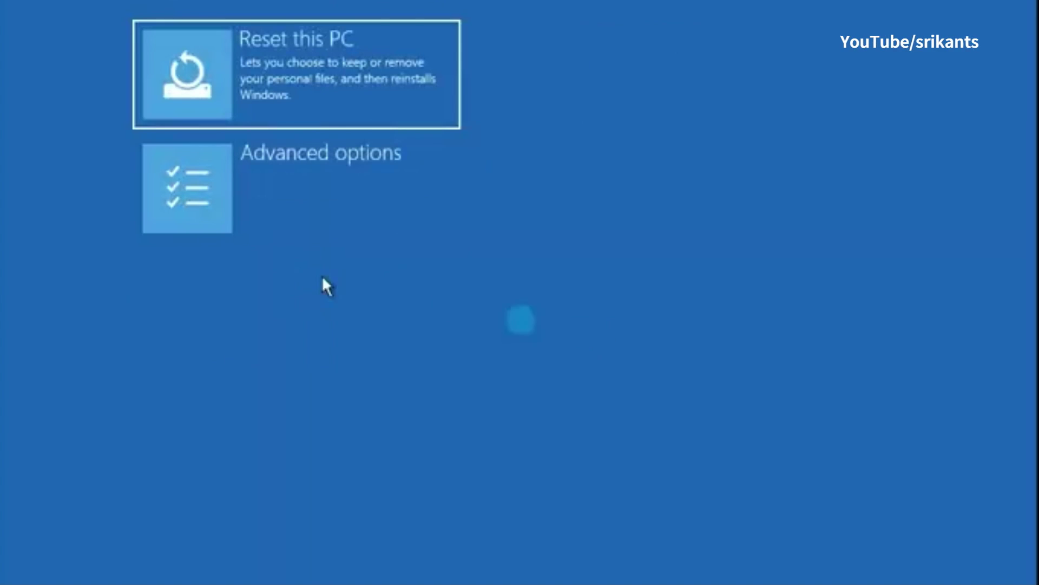
left_click(246, 172)
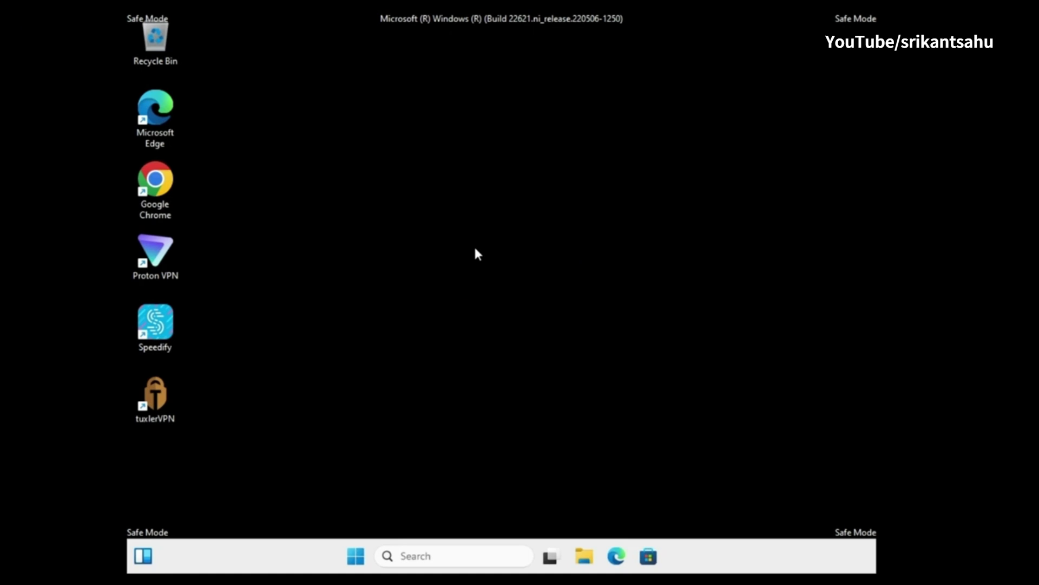
Bring up the Start button's Win+X system tools menu on the Safe Mode desktop.
right_click(358, 558)
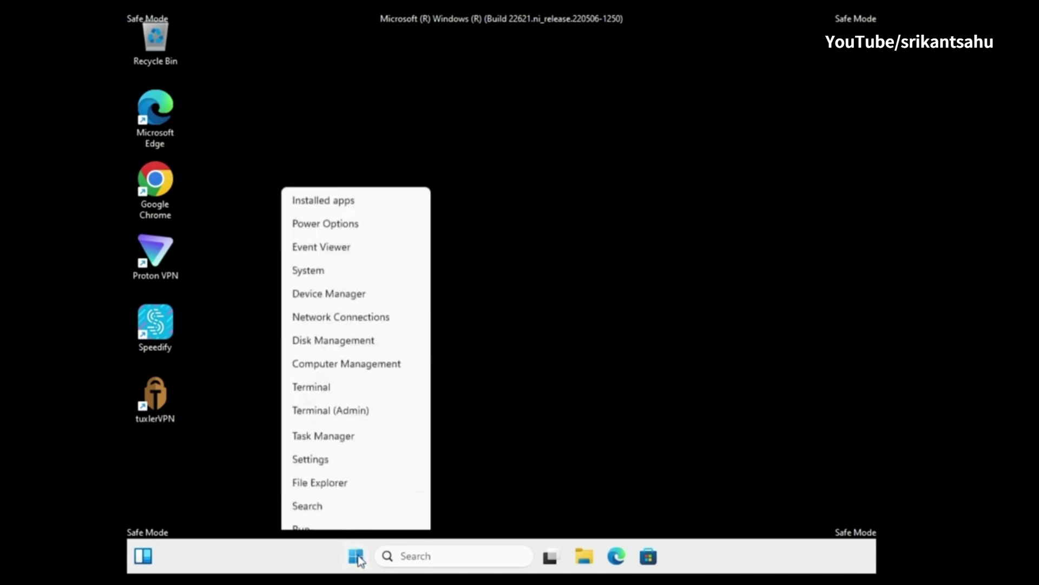
Open Settings' Installed apps list and scroll down to ProtonVPN.
left_click(334, 404)
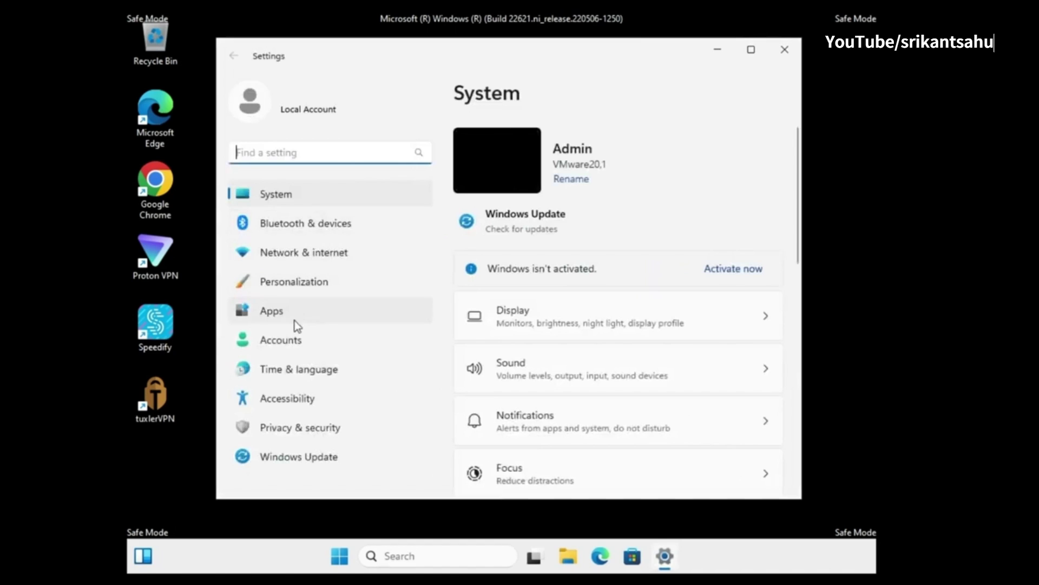
left_click(295, 320)
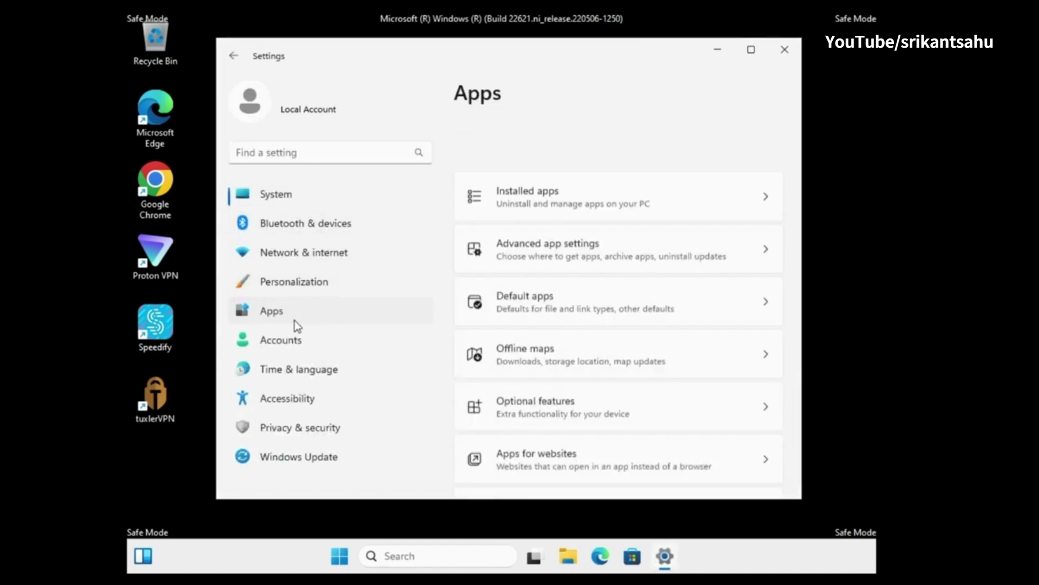
left_click(580, 142)
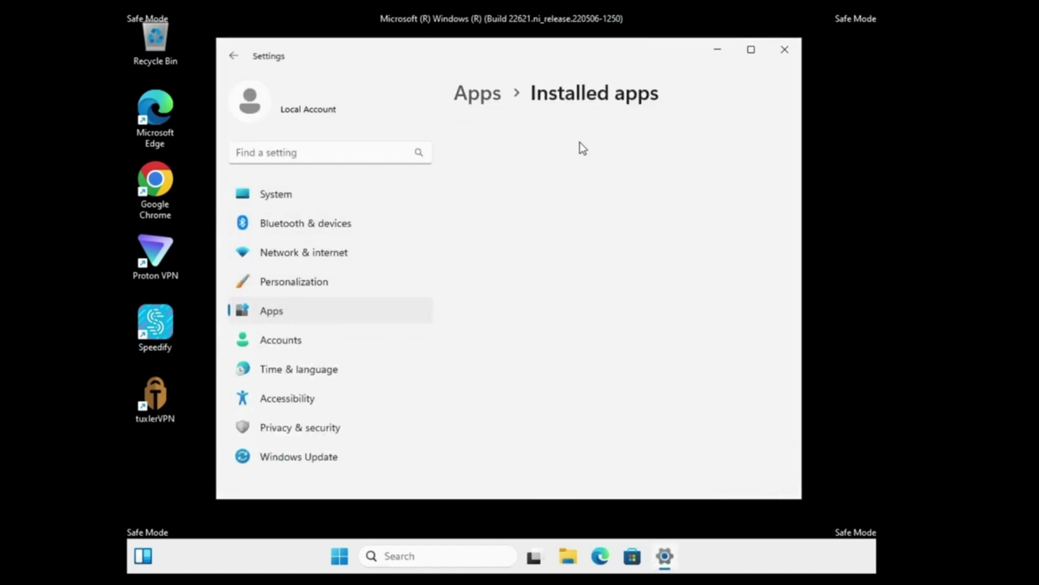
scroll(544, 294, "down", 2)
scroll(548, 308, "down", 4)
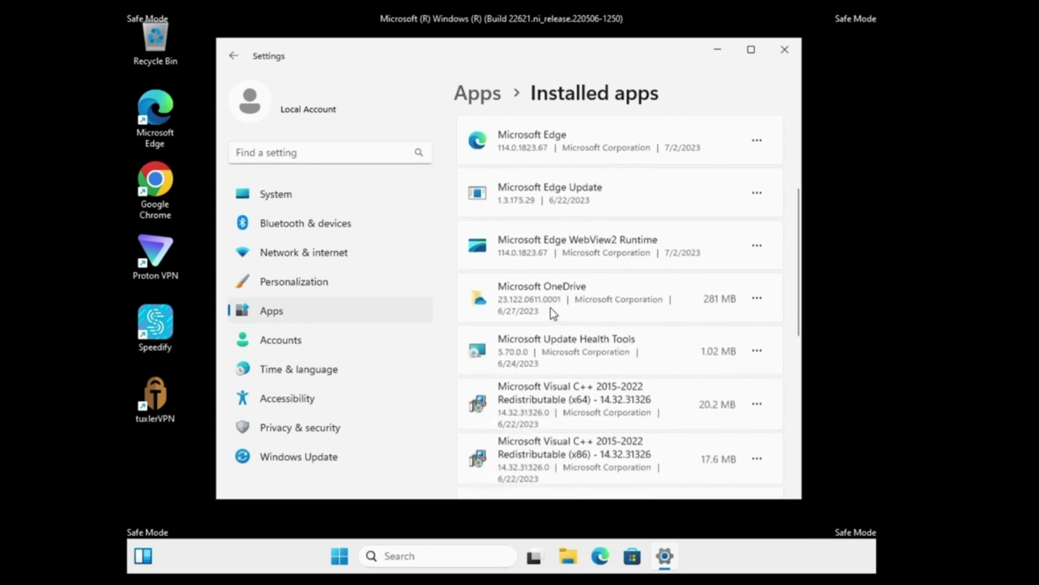
scroll(553, 313, "down", 2)
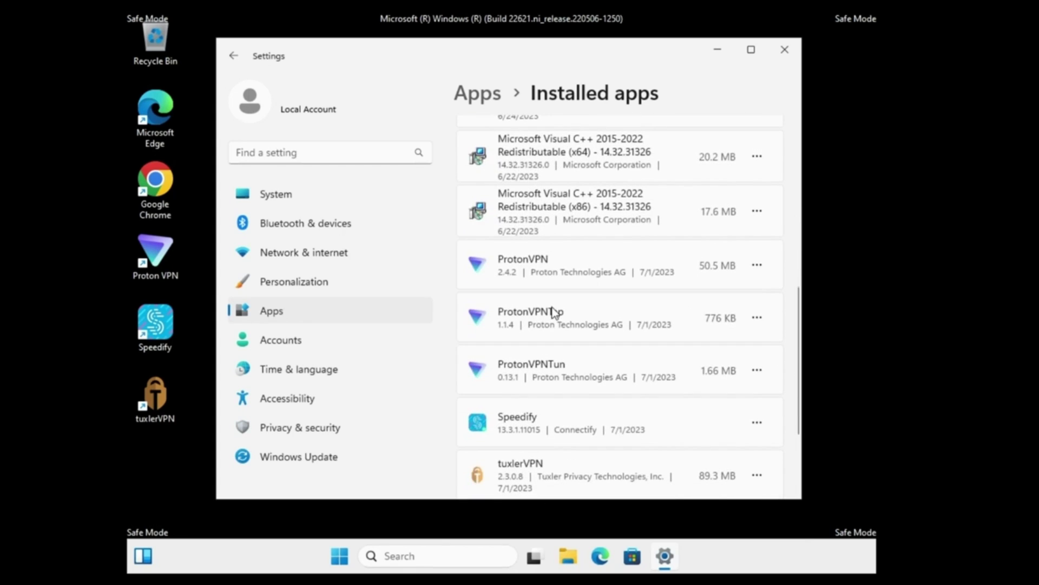
Show ProtonVPN's actions menu, dismiss it without uninstalling, and close Settings.
left_click(756, 265)
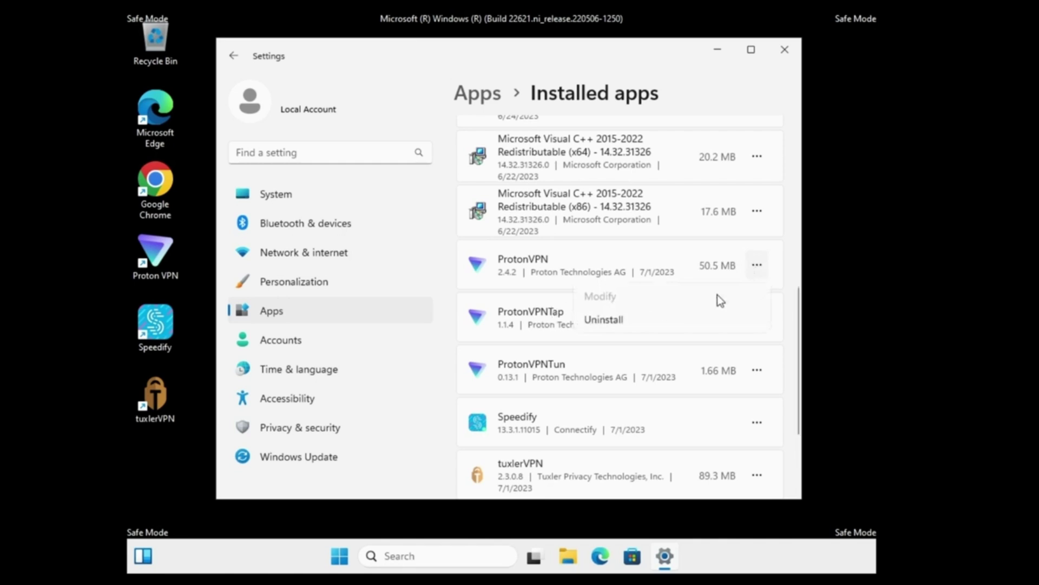
left_click(726, 89)
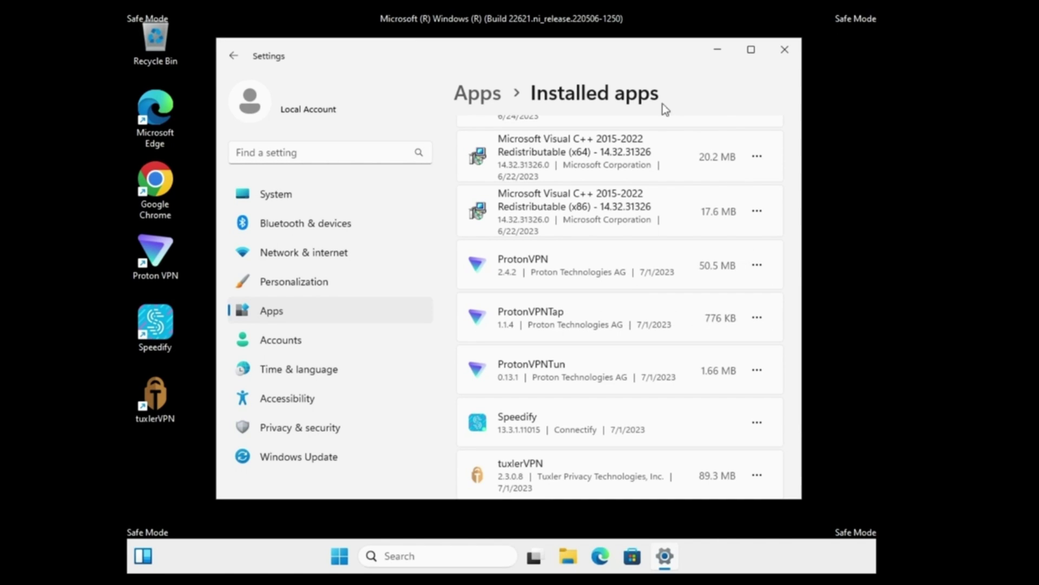
left_click(786, 47)
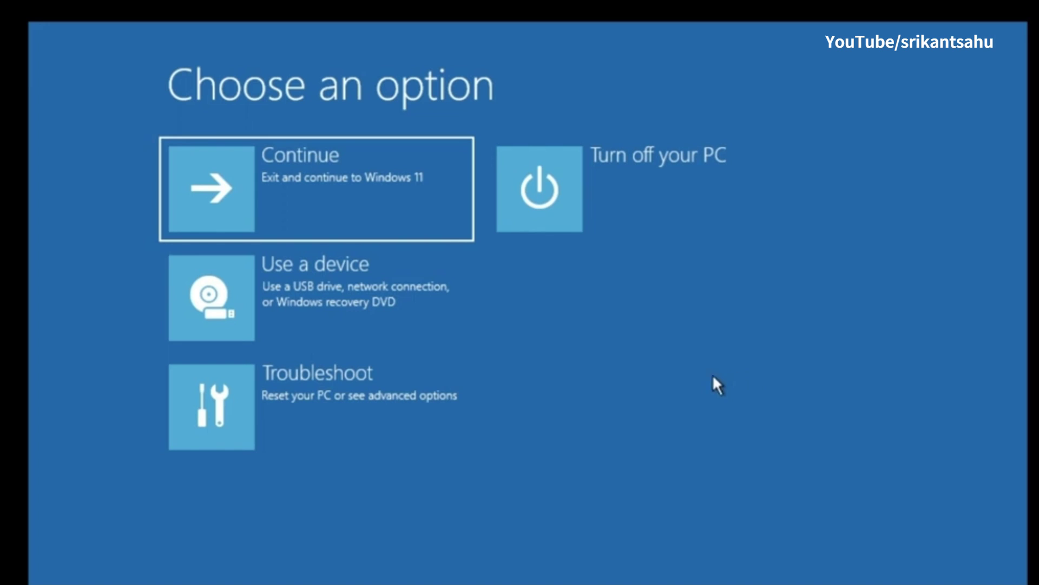
Uninstall the latest quality update via Troubleshoot > Advanced options > Uninstall Updates.
left_click(385, 392)
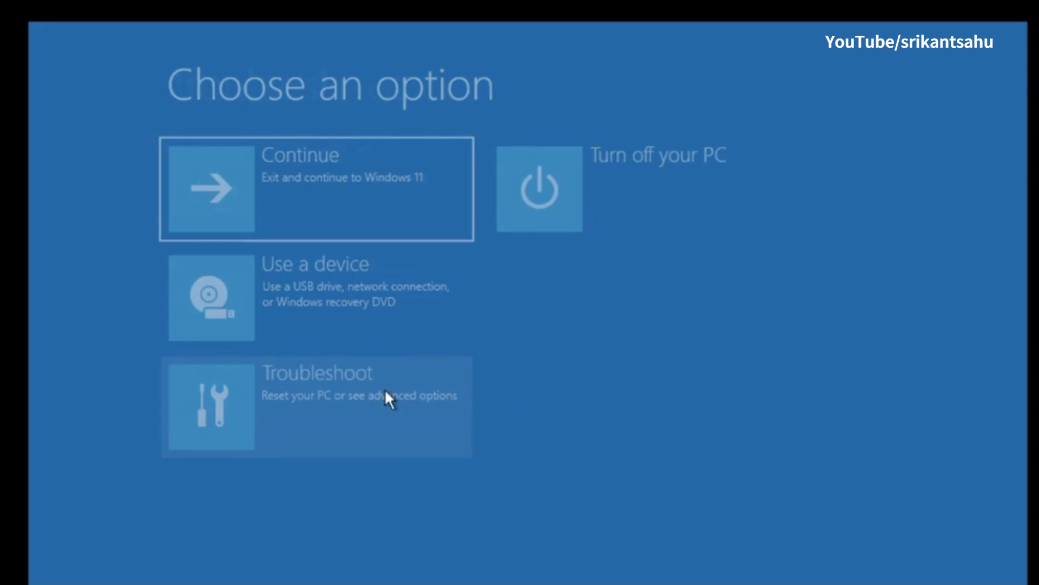
left_click(373, 286)
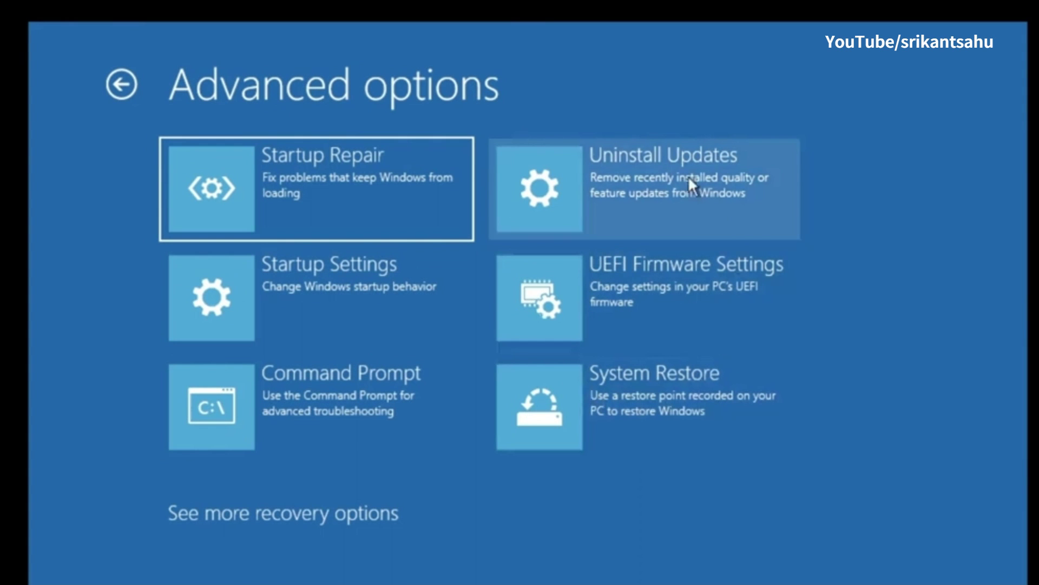
left_click(663, 184)
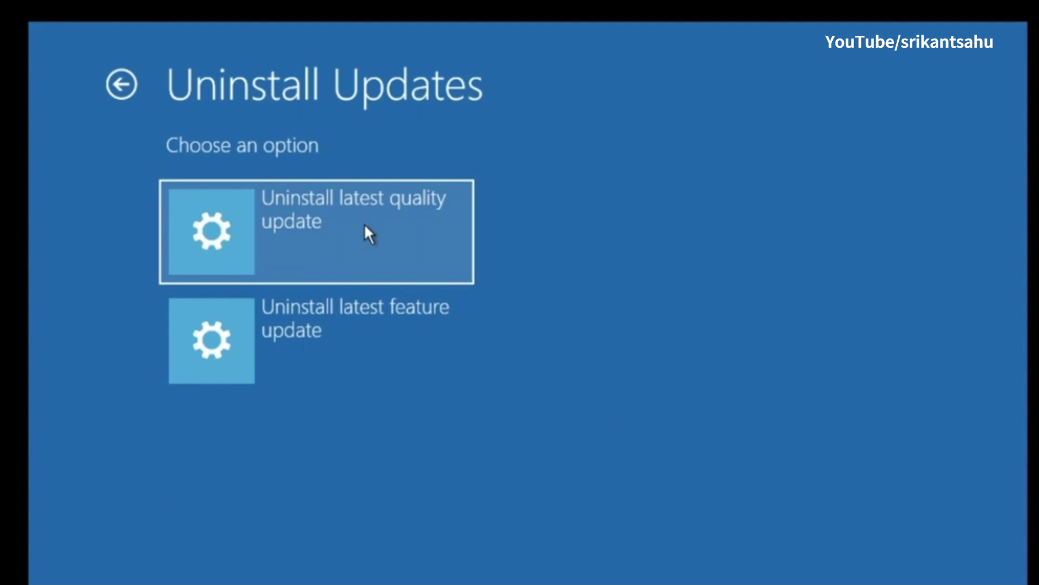
left_click(364, 223)
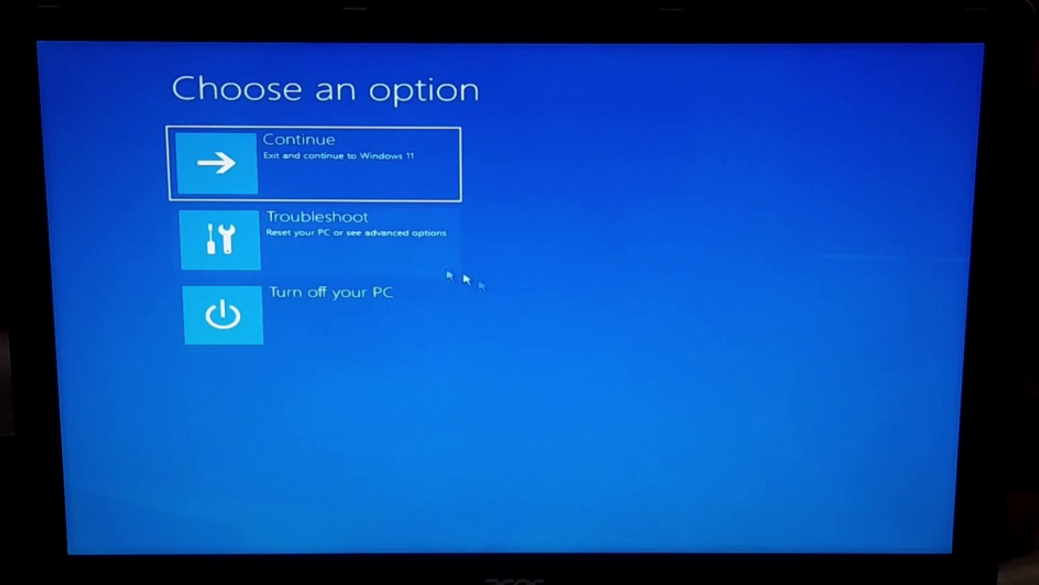
Launch System Restore from Troubleshoot > Advanced options.
left_click(336, 245)
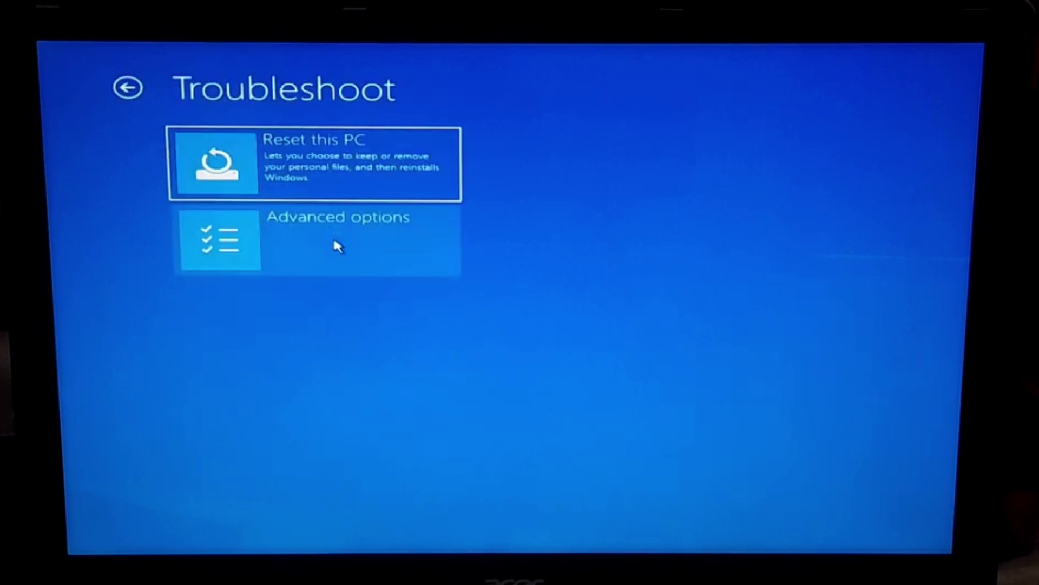
left_click(337, 246)
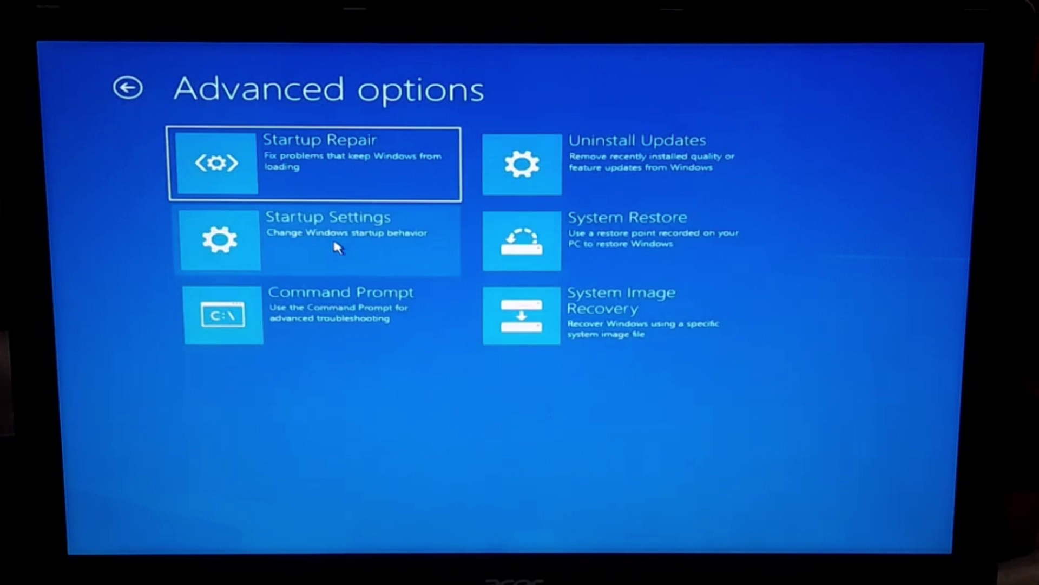
left_click(642, 250)
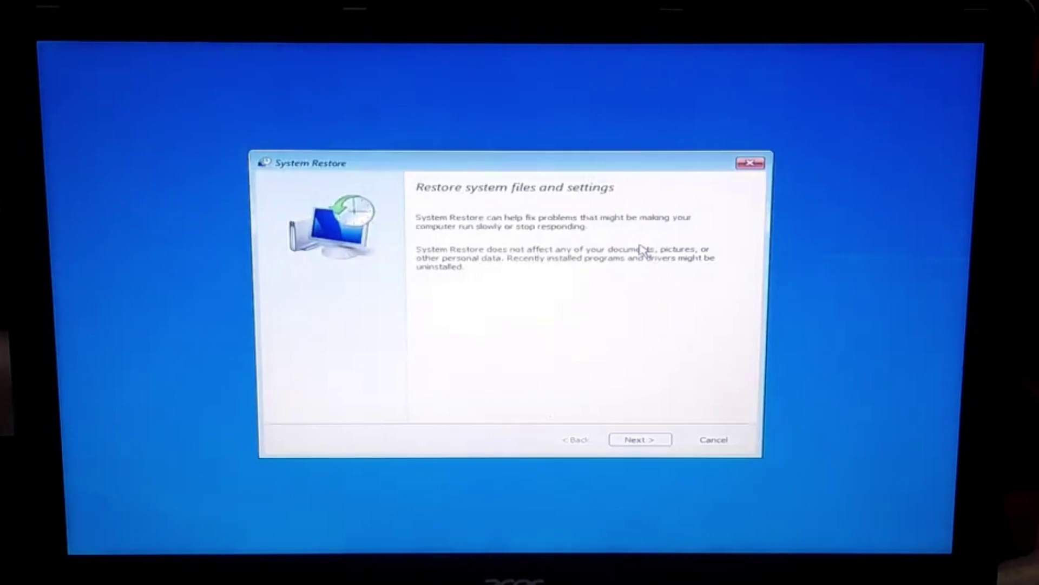
Restore drive C to the 10/30/2022 Windows Modules Installer point and confirm the warning.
left_click(647, 440)
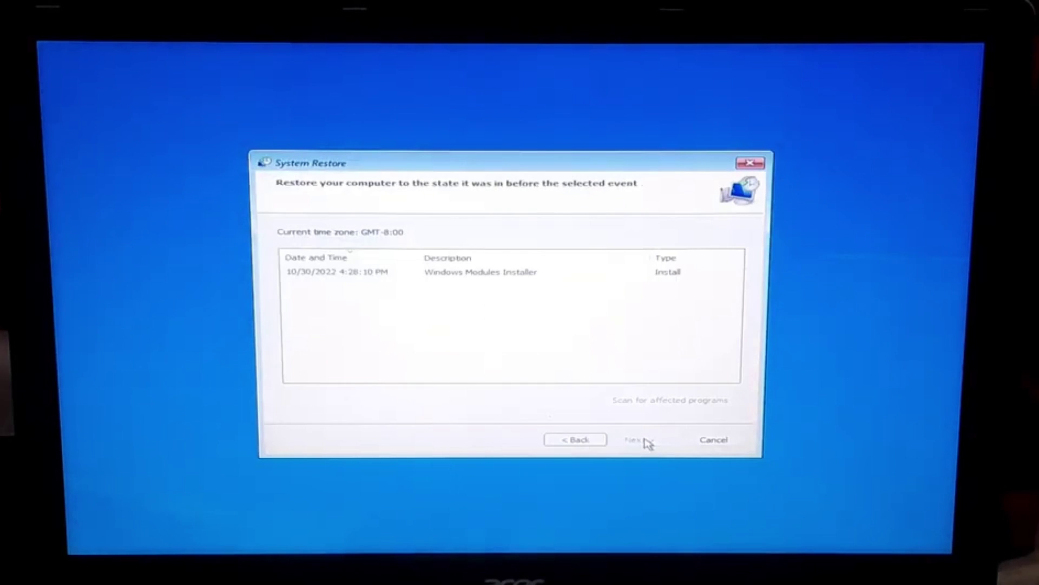
left_click(448, 274)
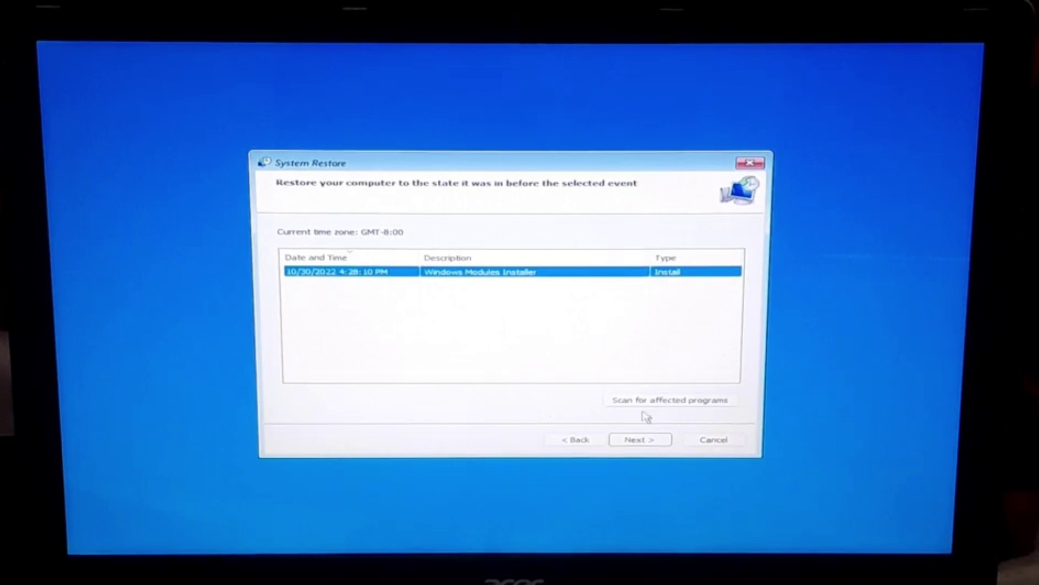
left_click(630, 439)
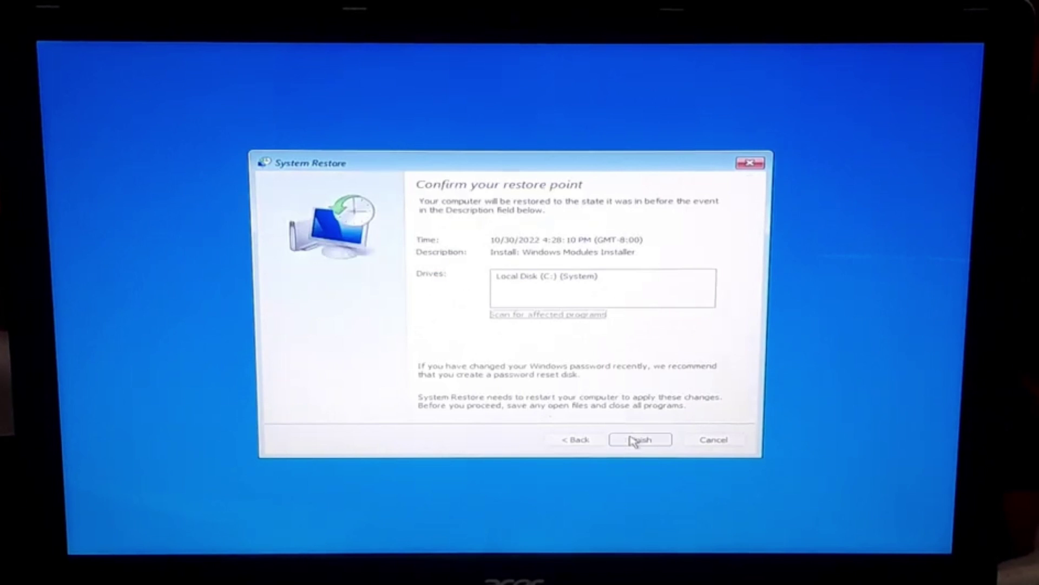
left_click(633, 441)
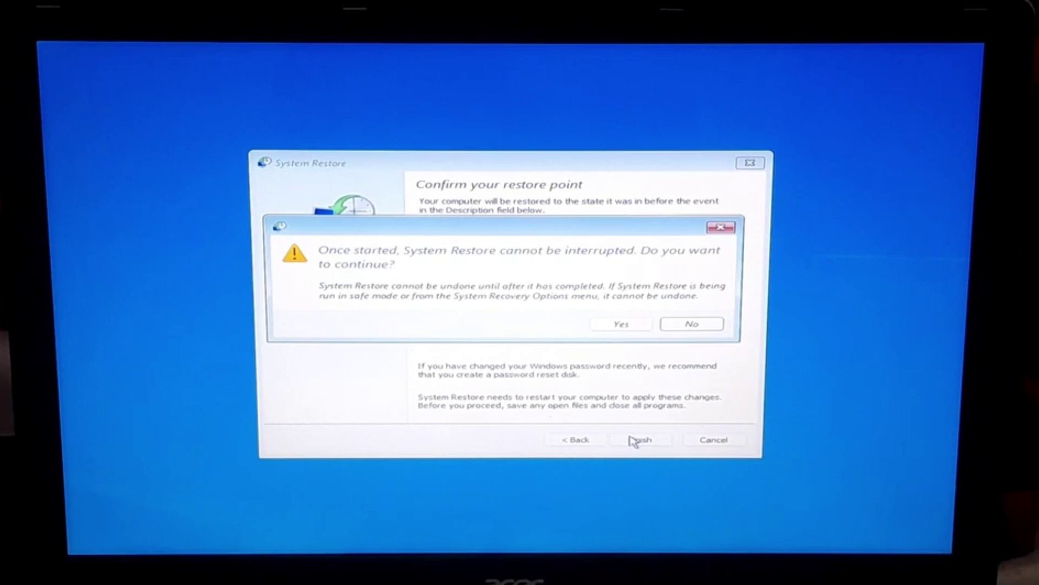
left_click(615, 324)
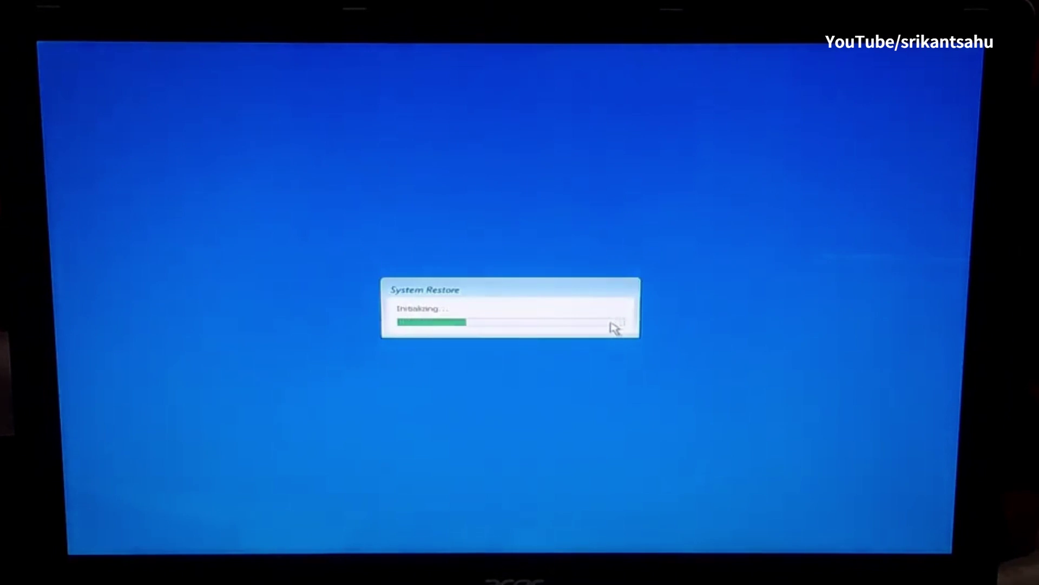